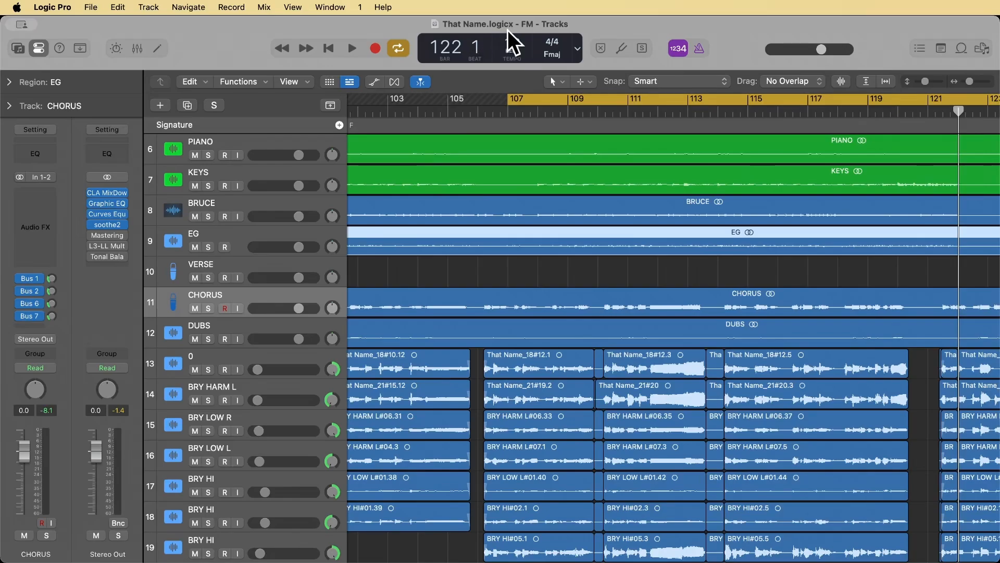
Step: Play the song around the cycled chorus section to hear the mix before adding processing
click(621, 267)
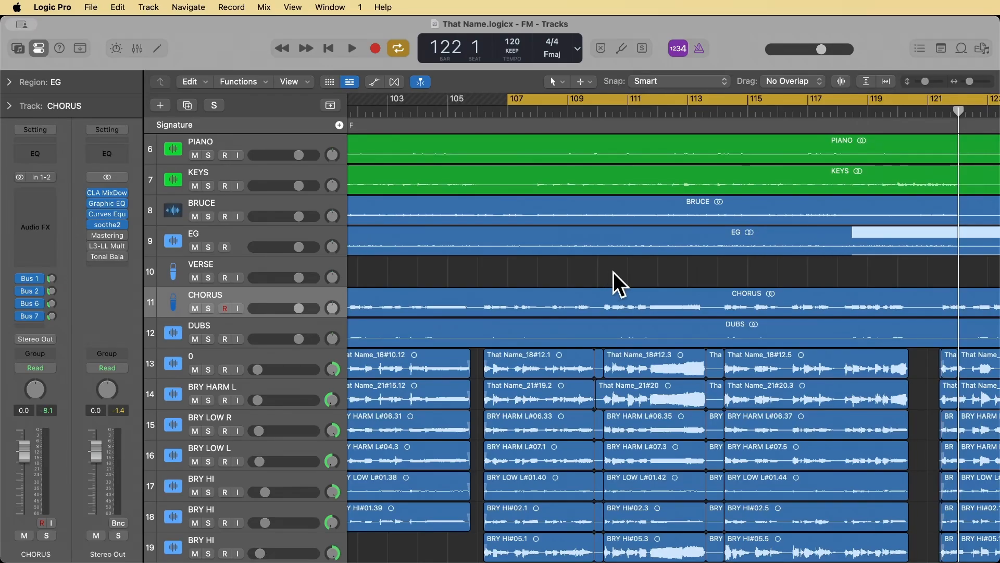
key(super+Left)
key(super+Left)
key(super+Left)
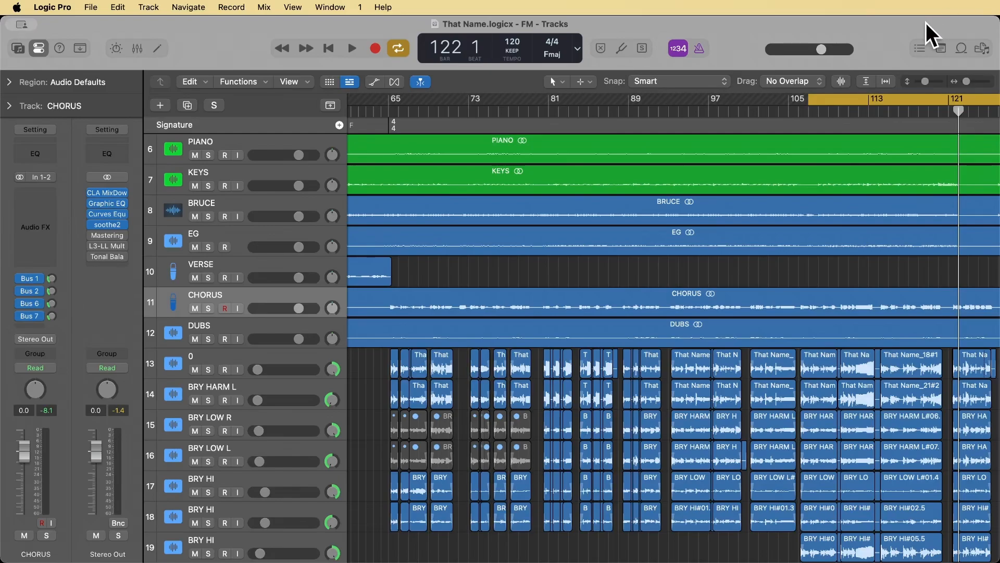
key(space)
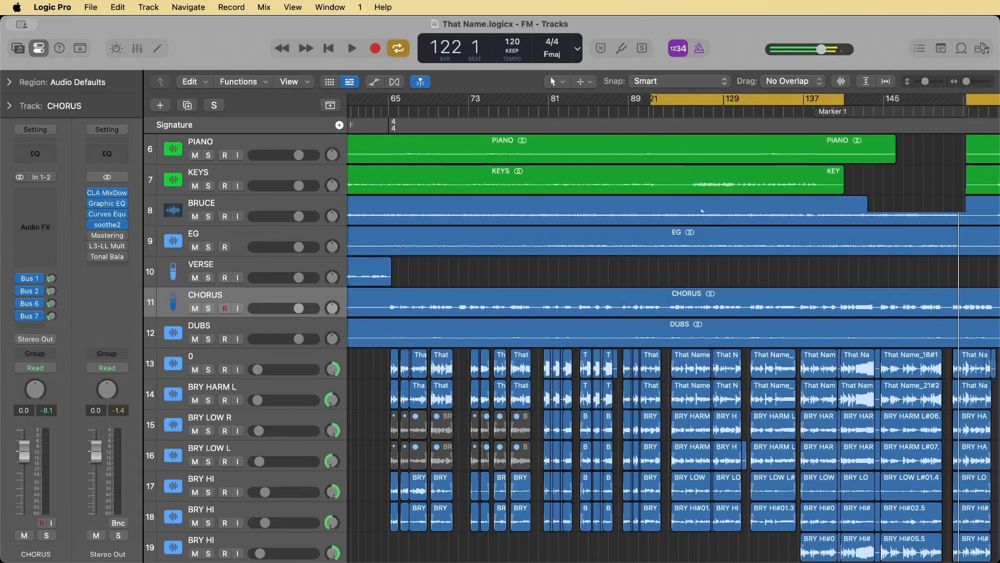
key(space)
key(space)
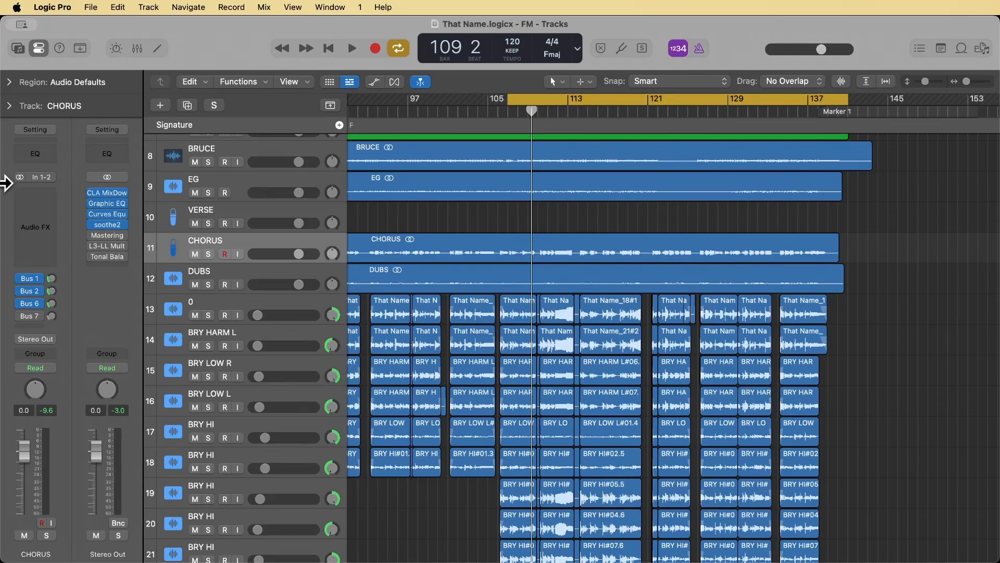
Step: Insert the stereo version of the IDX Intelligent Dynamics plug-in on the CHORUS track and place its window clear of the screen's edge
click(33, 194)
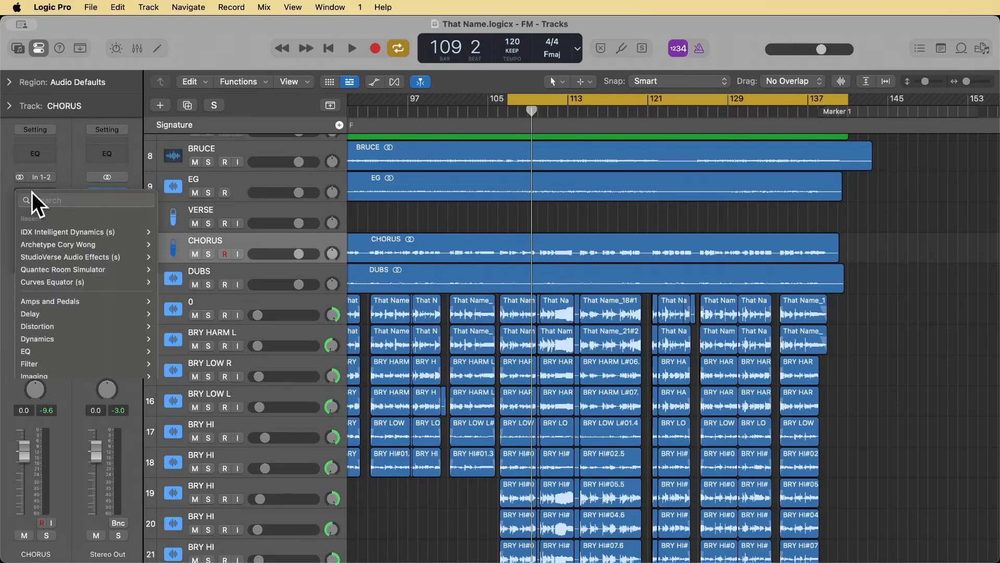
mouse_move(25, 245)
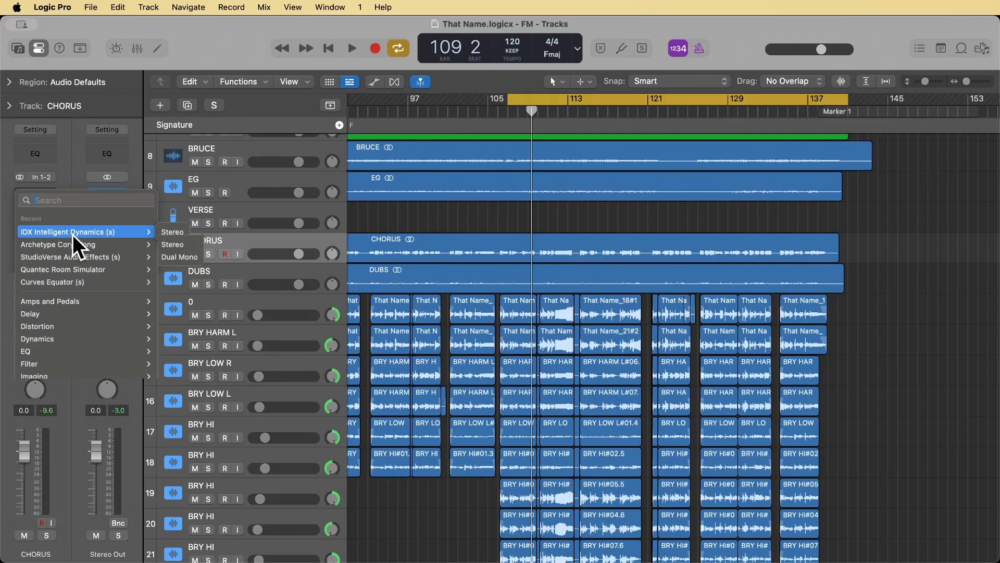
click(182, 244)
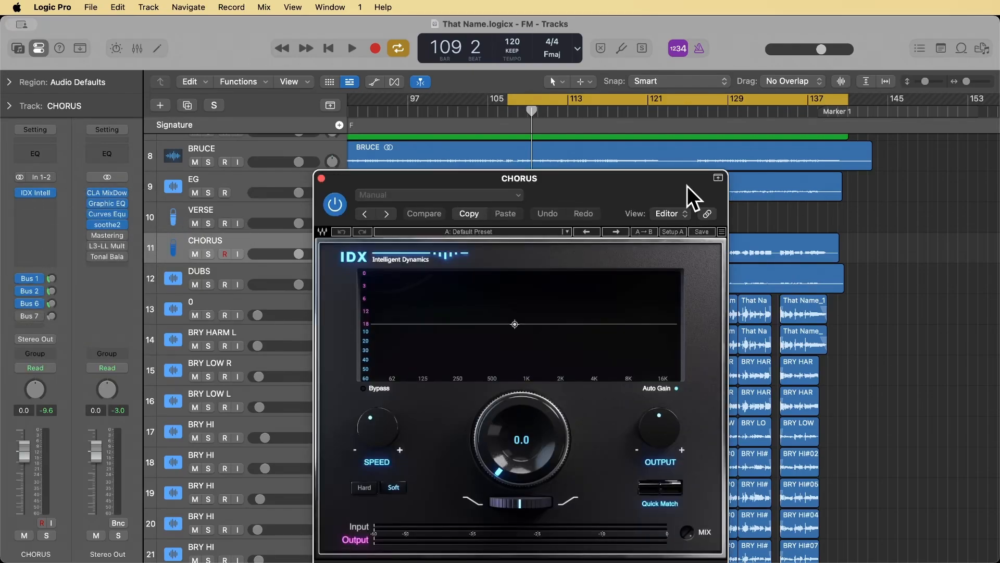
drag(627, 190, 608, 83)
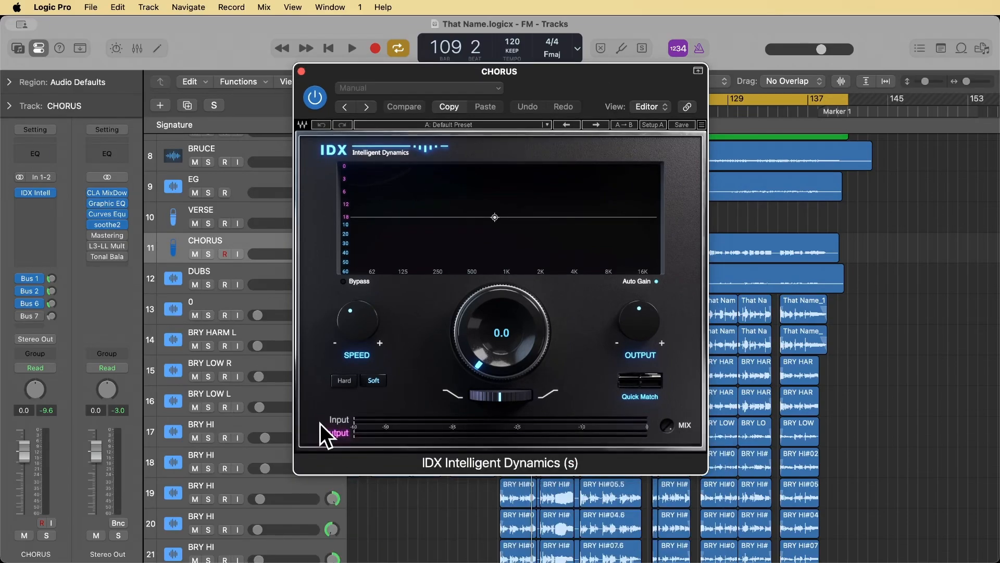
Step: Play the chorus through IDX and try Quick Match on the plug-in's output level
key(space)
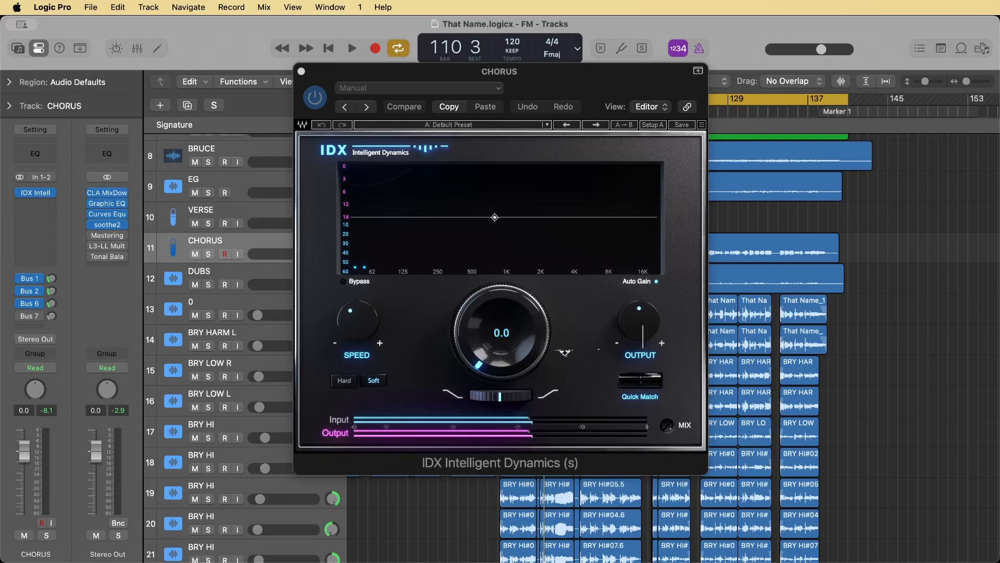
mouse_move(644, 313)
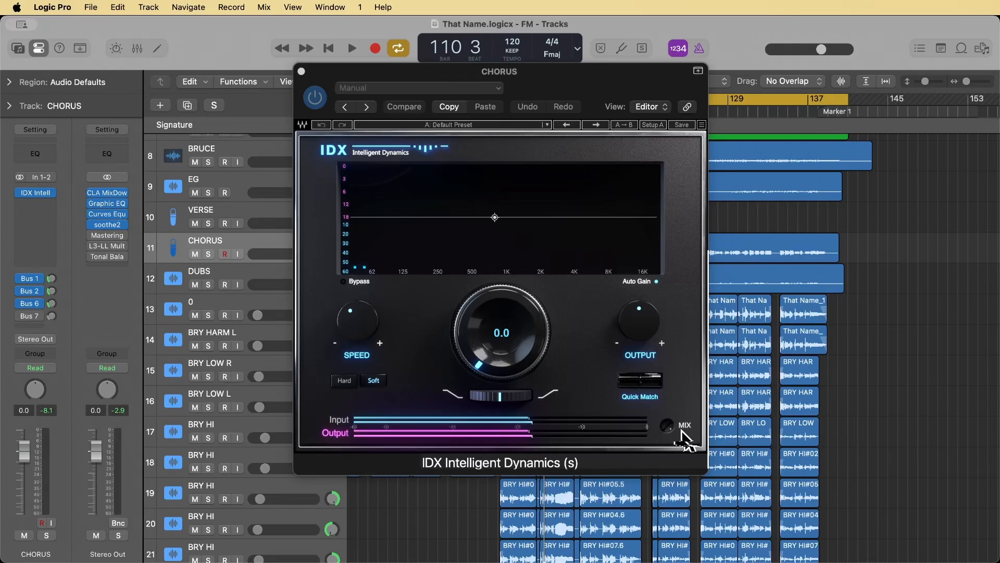
mouse_move(672, 432)
click(638, 410)
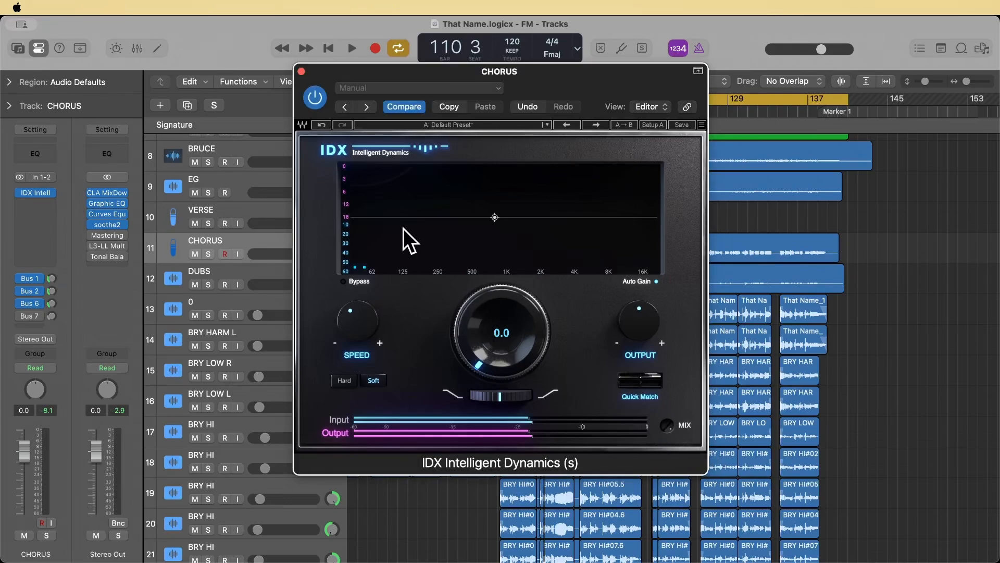
click(888, 321)
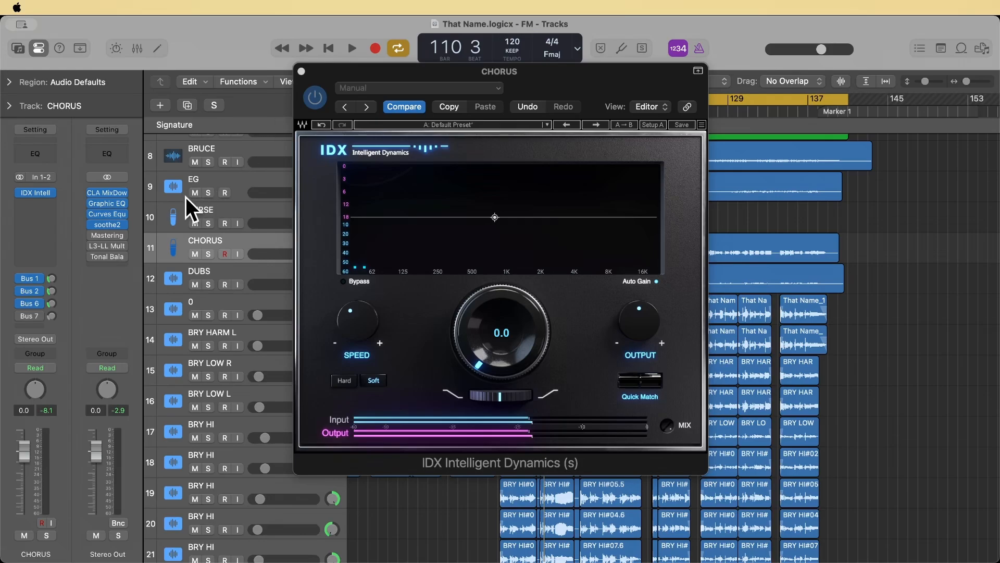
Step: Solo the CHORUS track and try different main IDX knob amounts during playback, ending at -8.0
key(s)
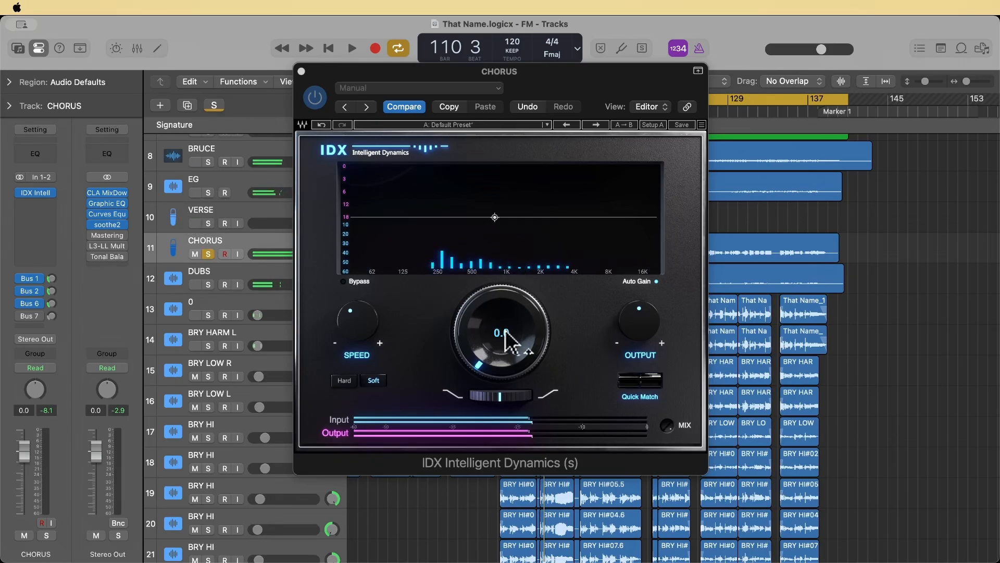
drag(496, 334, 496, 334)
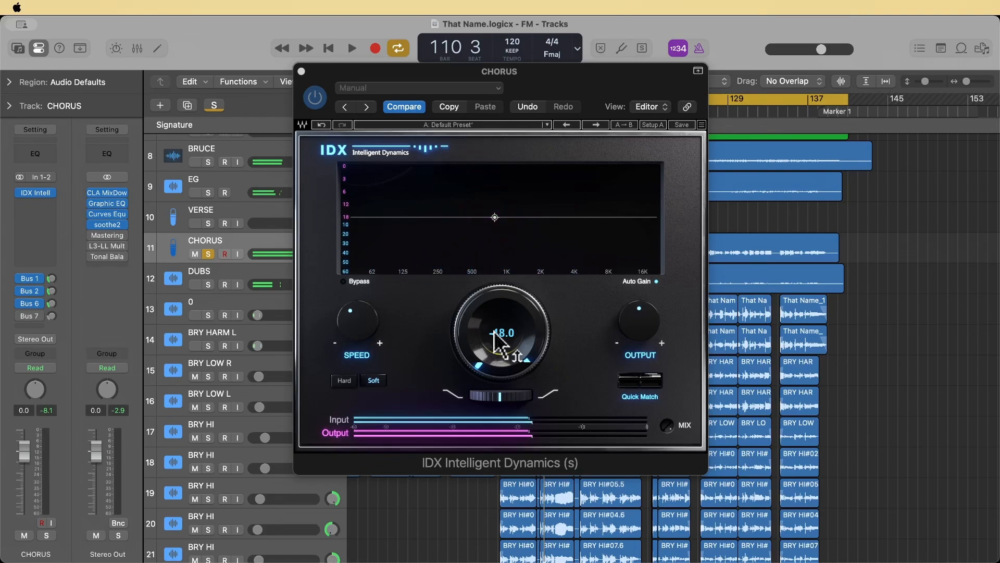
drag(496, 333, 495, 332)
key(space)
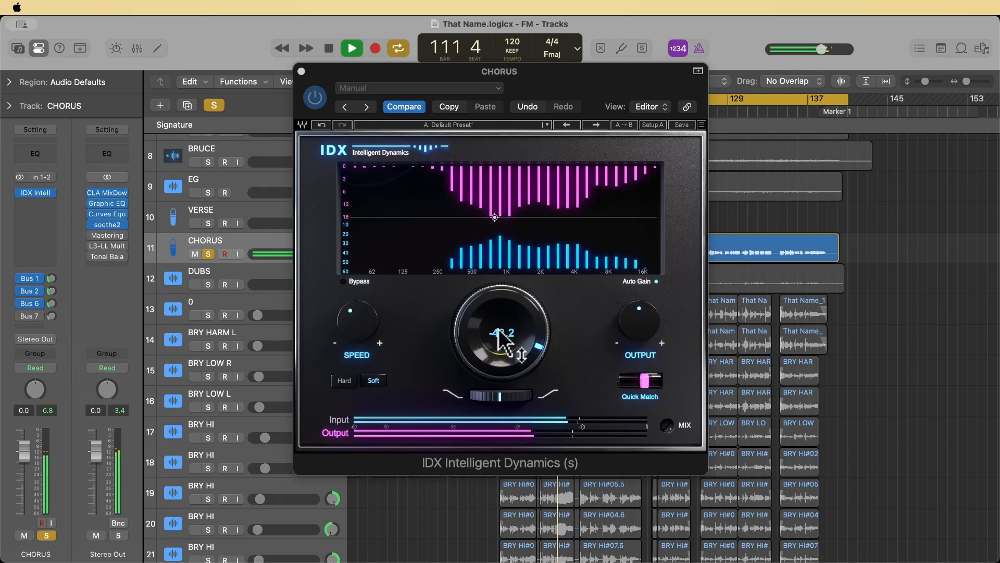
drag(494, 331, 494, 331)
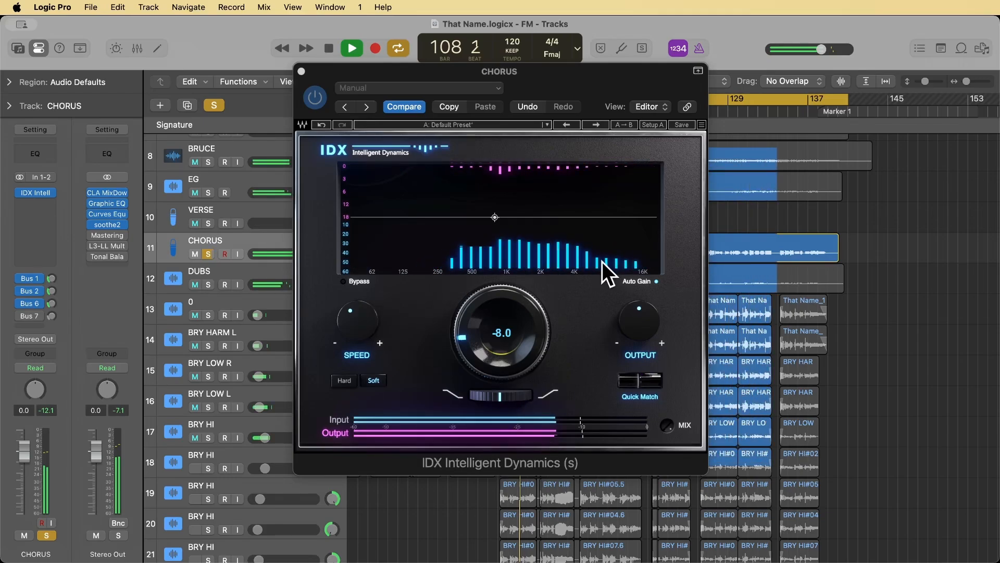
Step: Try a faster Speed with the Hard response in IDX and set the main knob to -24.2
click(657, 281)
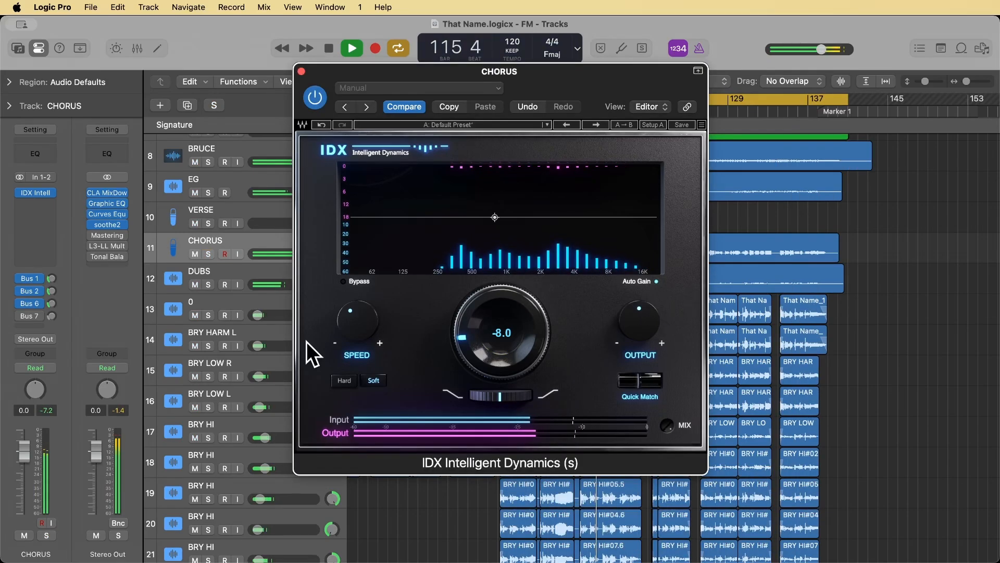
click(343, 282)
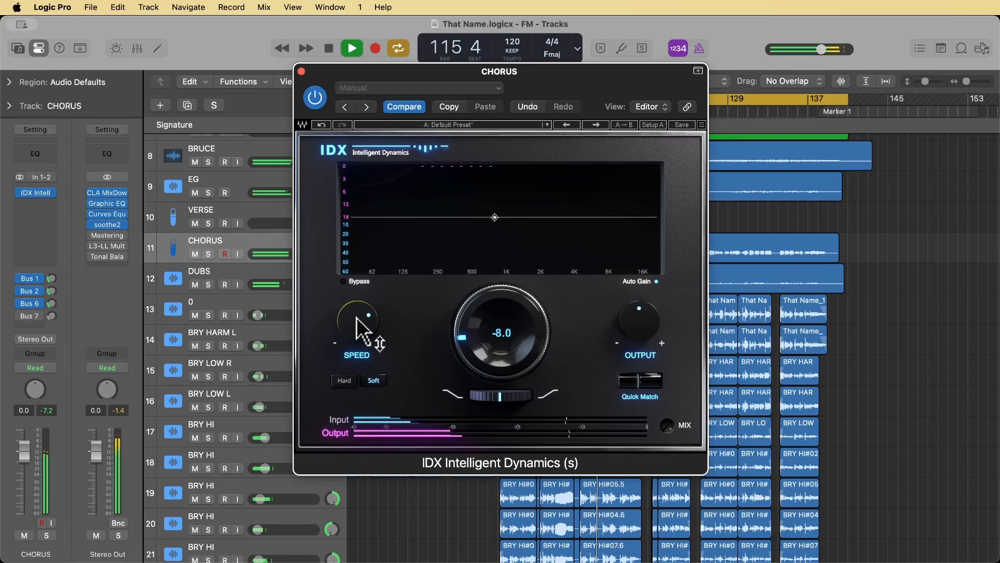
click(348, 383)
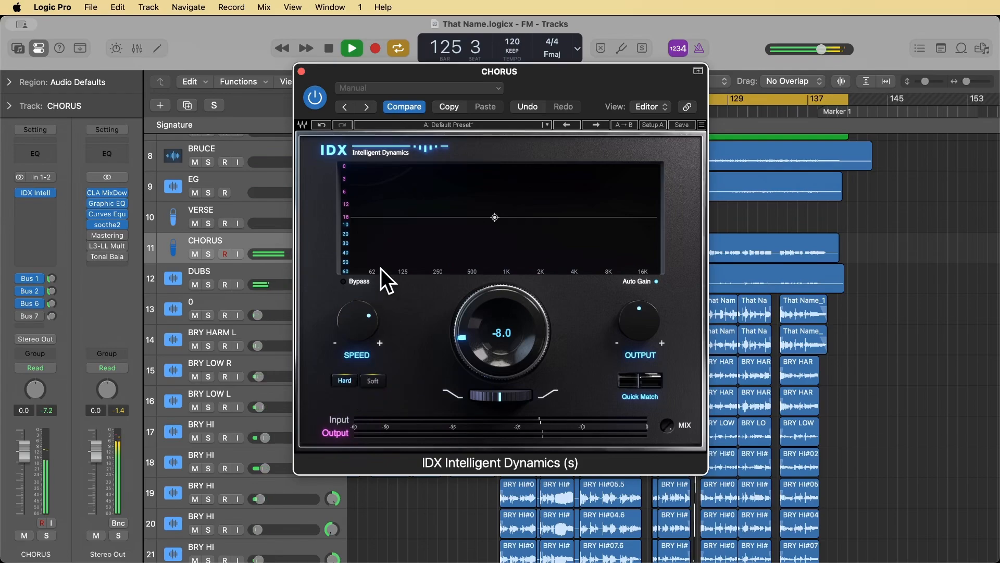
drag(523, 364, 502, 346)
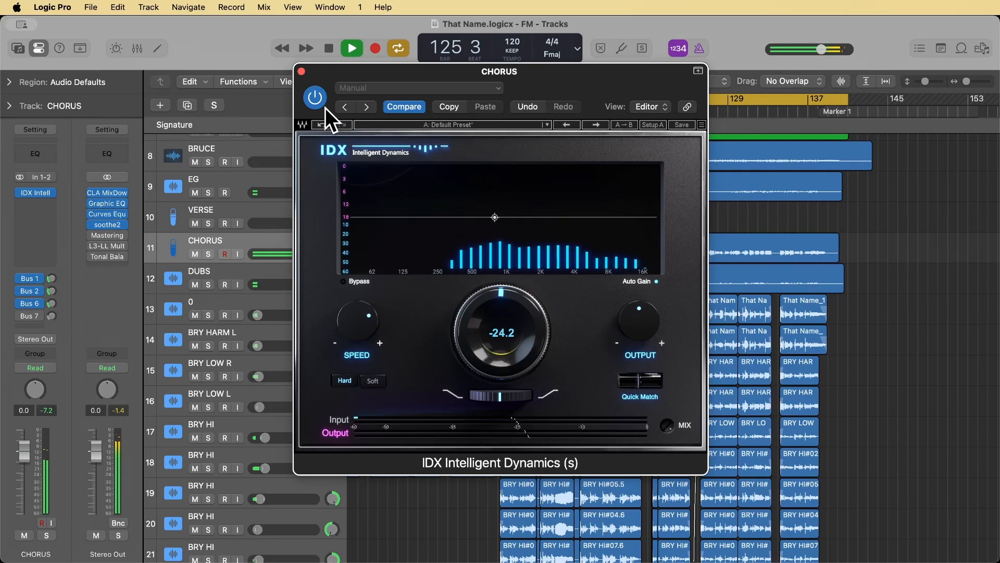
Step: Load the AU preset Vocal To Front in IDX and play the chorus with it
click(381, 89)
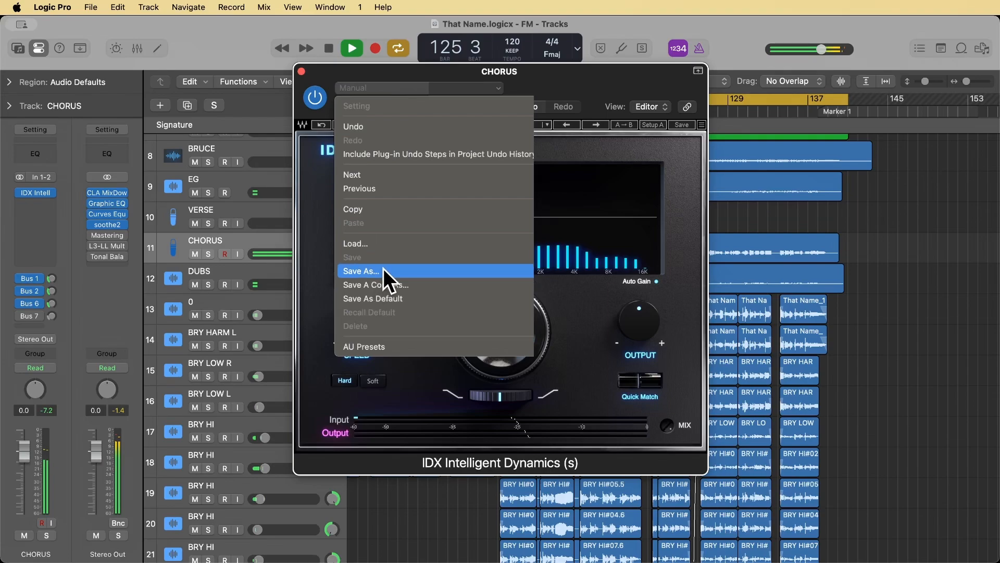
mouse_move(396, 347)
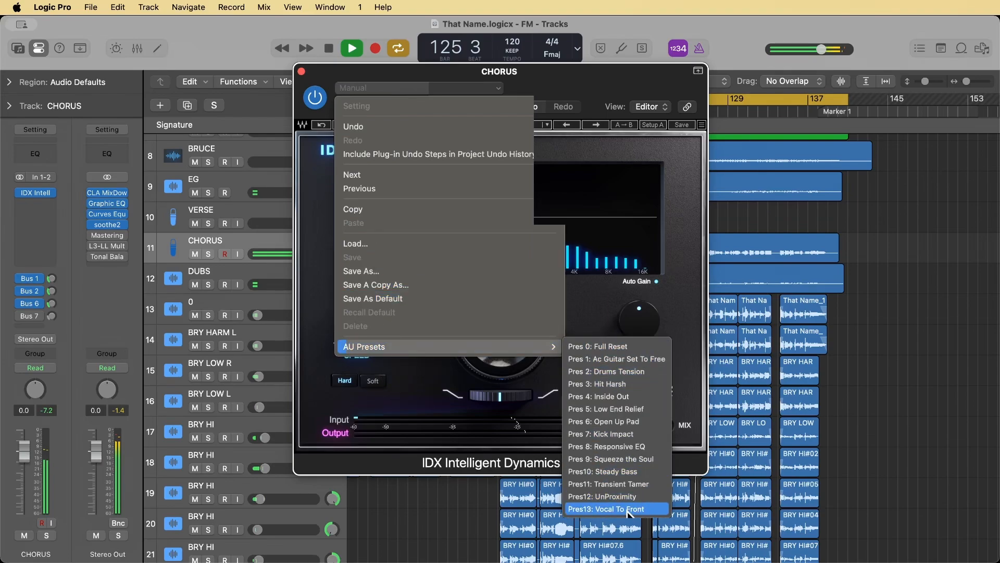
click(641, 509)
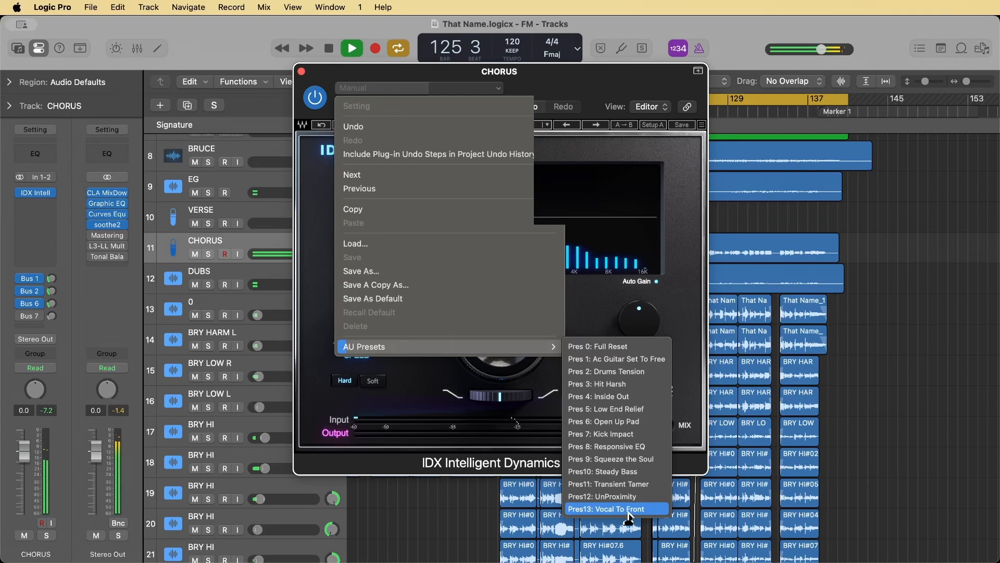
click(626, 509)
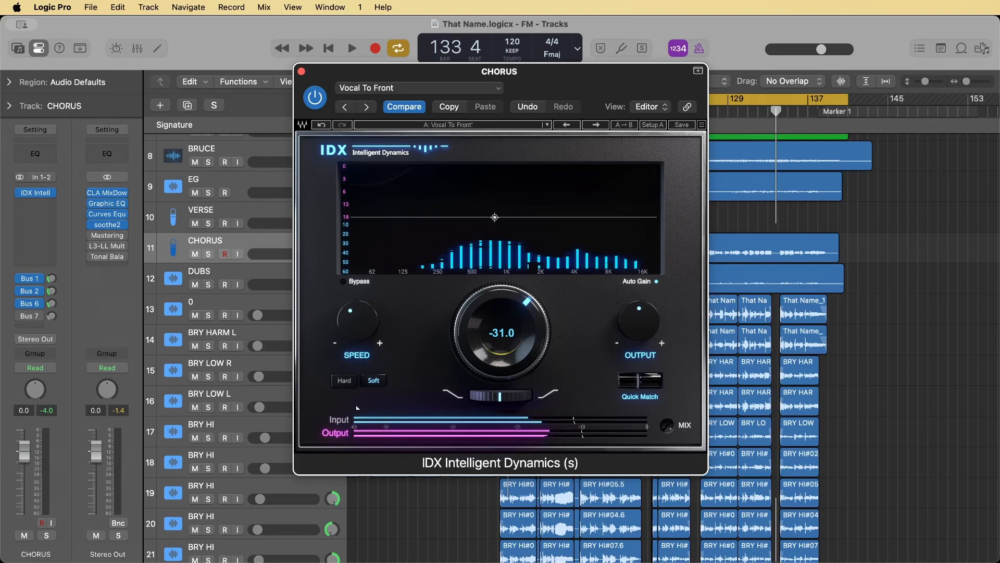
key(space)
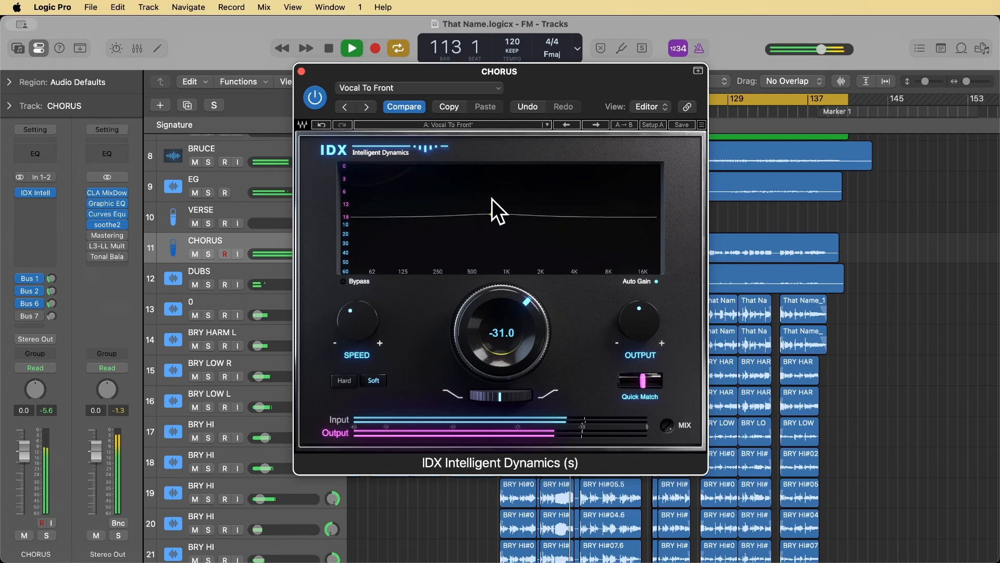
Step: Shape the IDX frequency curve by moving its node to between 125 and 250 Hz, at about 6 on the upper scale
drag(494, 220, 386, 271)
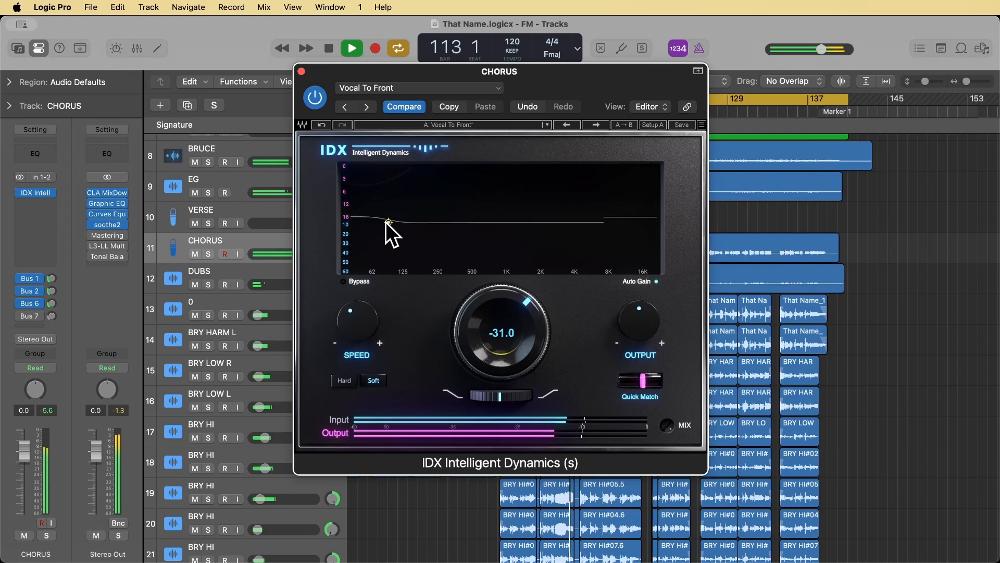
drag(386, 222, 418, 183)
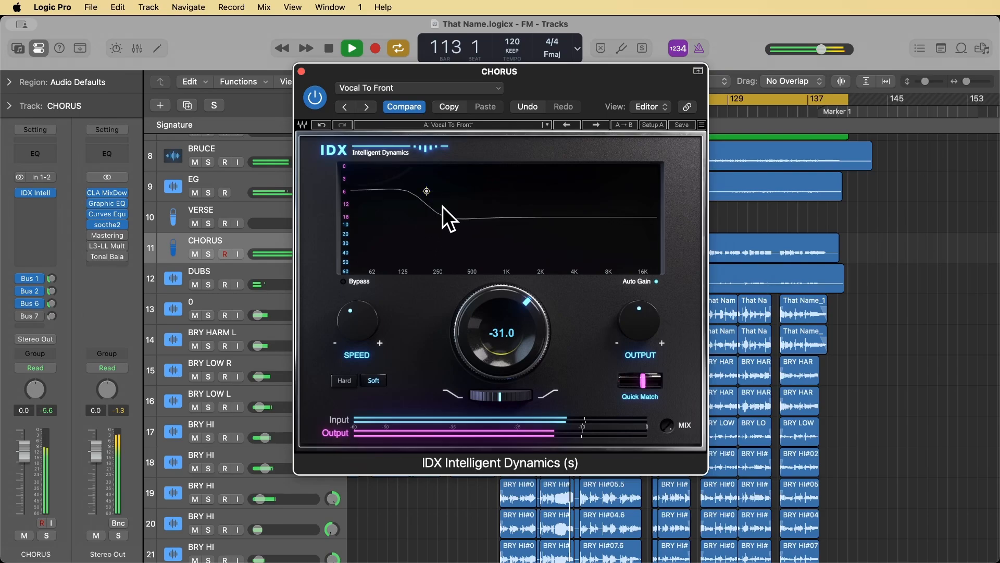
drag(429, 195, 447, 196)
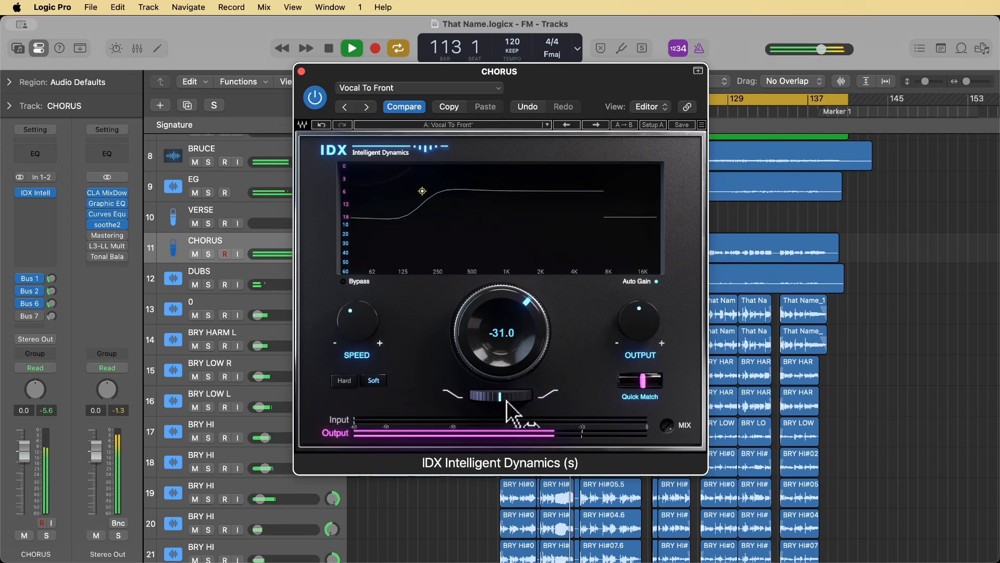
Step: Try several curve tilt amounts during playback and leave the IDX tilt wheel at about 5.5
key(space)
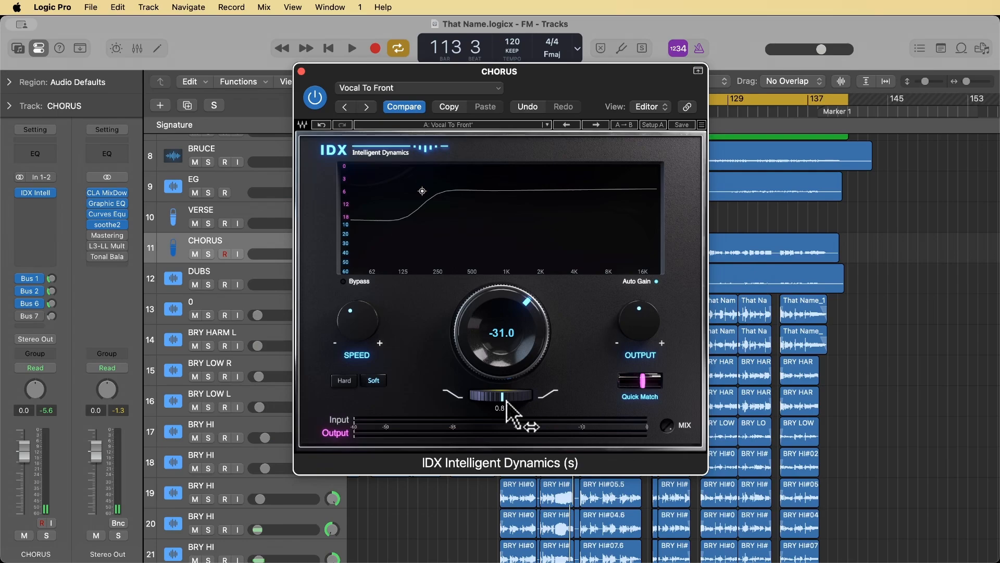
scroll(507, 403, up, 5)
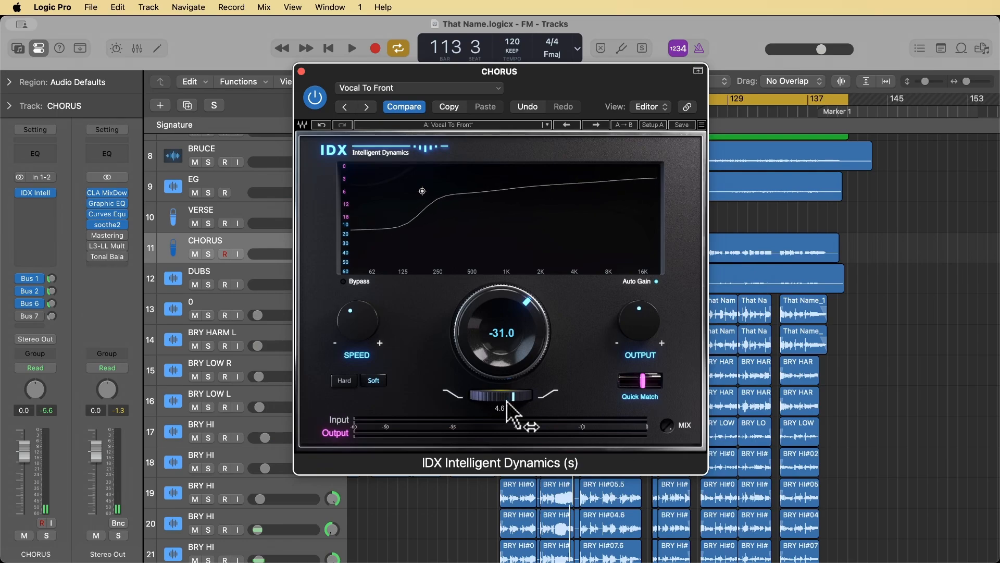
scroll(507, 403, up, 3)
scroll(507, 402, down, 7)
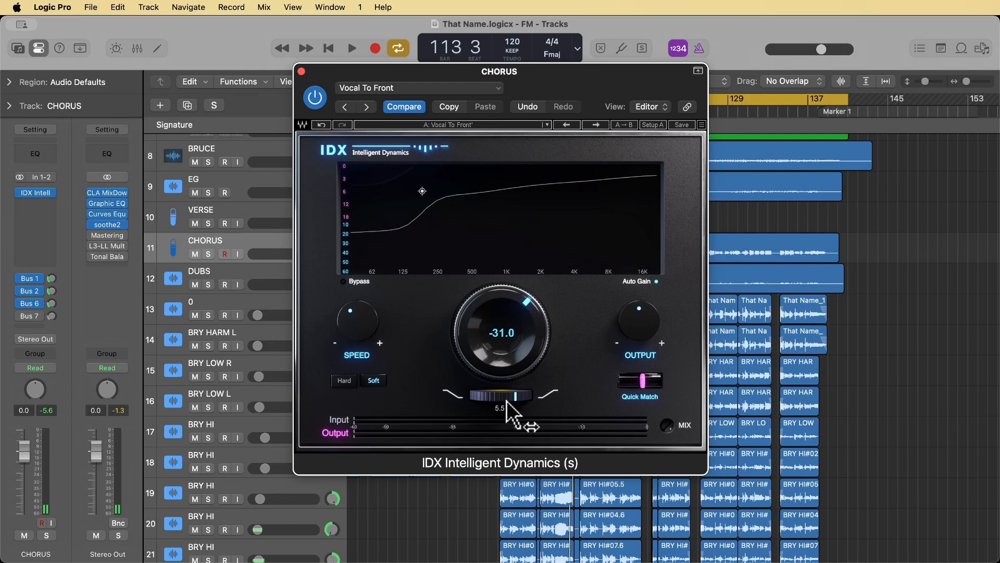
key(space)
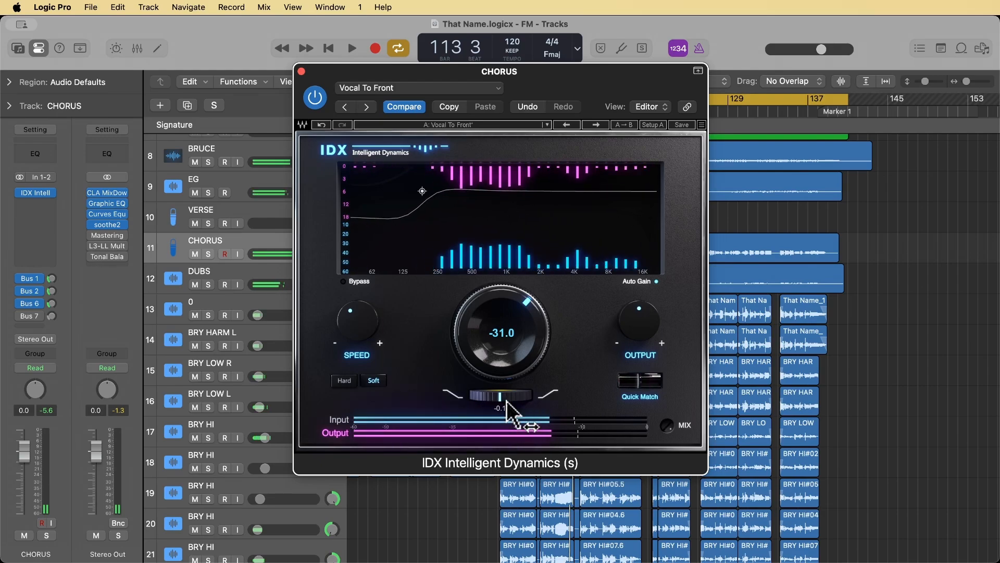
scroll(507, 402, down, 8)
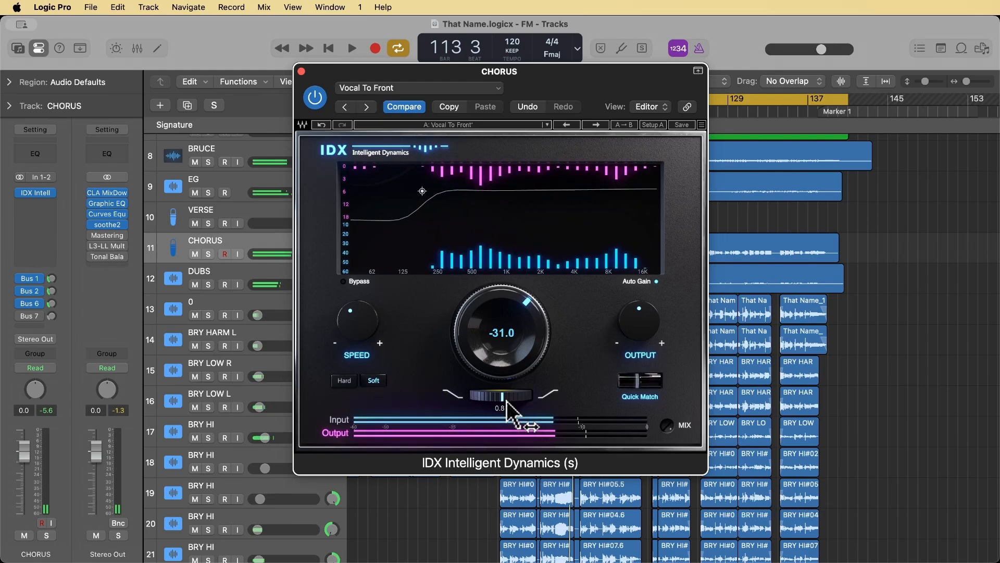
scroll(507, 401, up, 14)
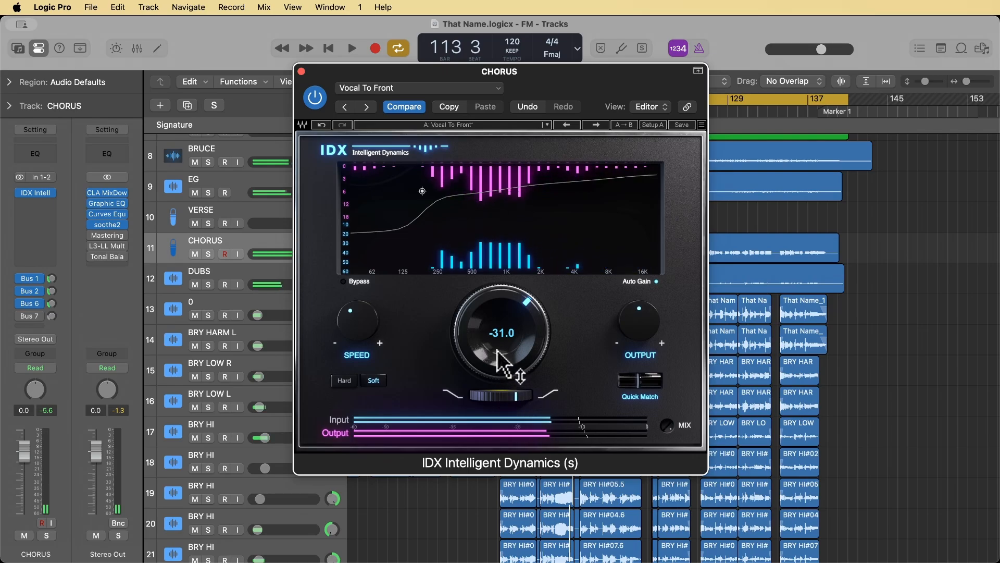
Step: Back the main IDX knob on the CHORUS vocal off to -9.9 and close the plug-in window
scroll(504, 346, up, 10)
scroll(504, 346, up, 15)
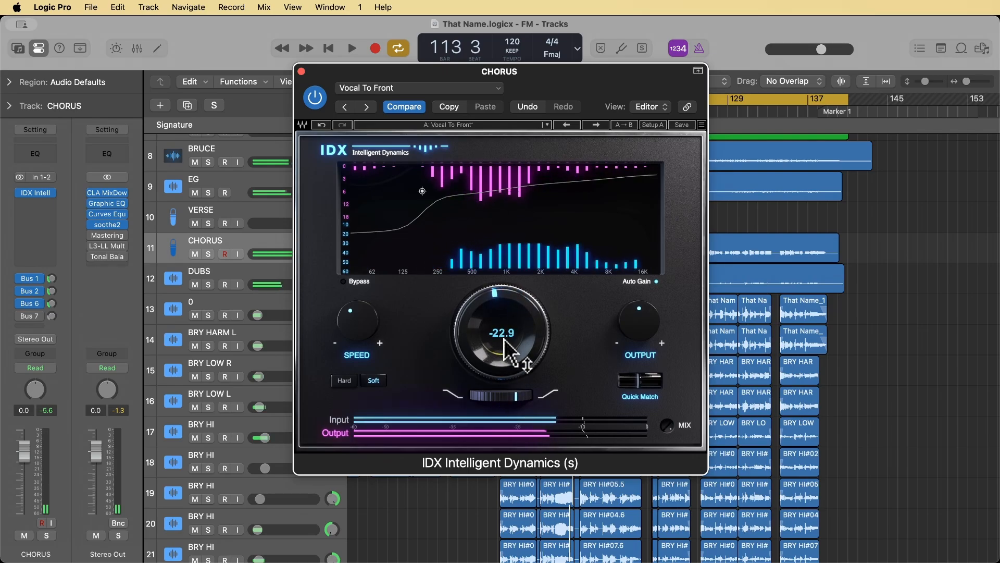
scroll(504, 342, up, 3)
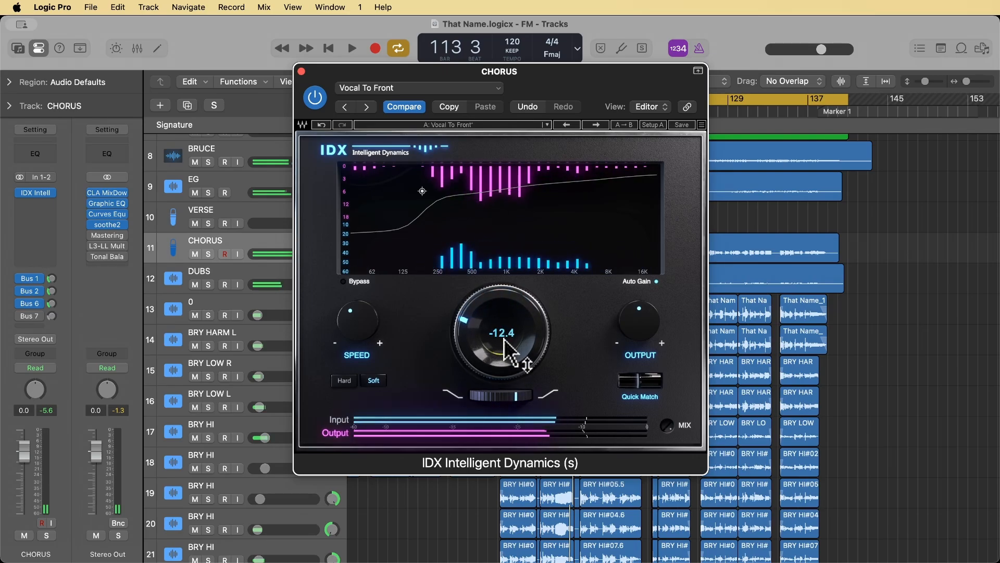
scroll(508, 351, up, 1)
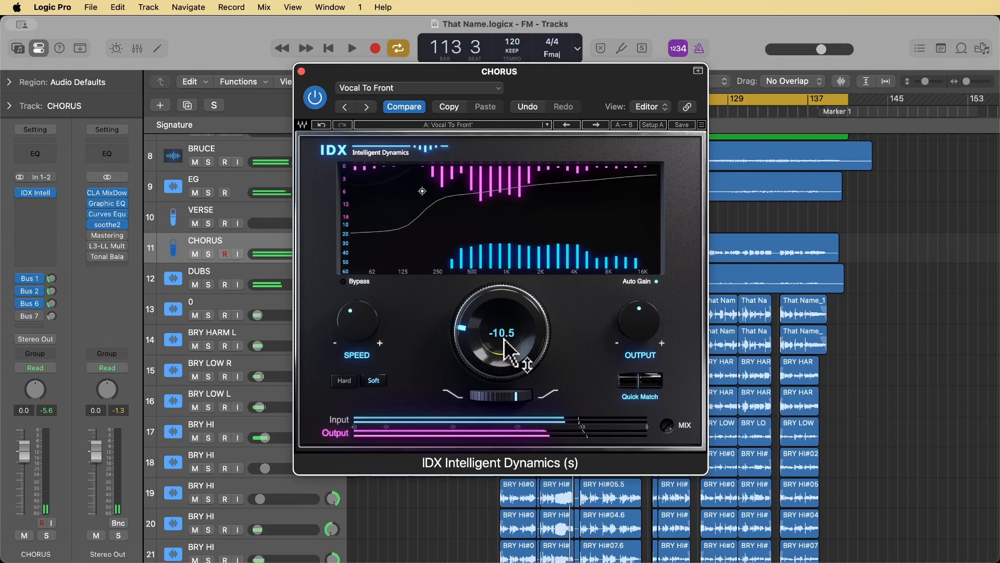
scroll(508, 350, up, 2)
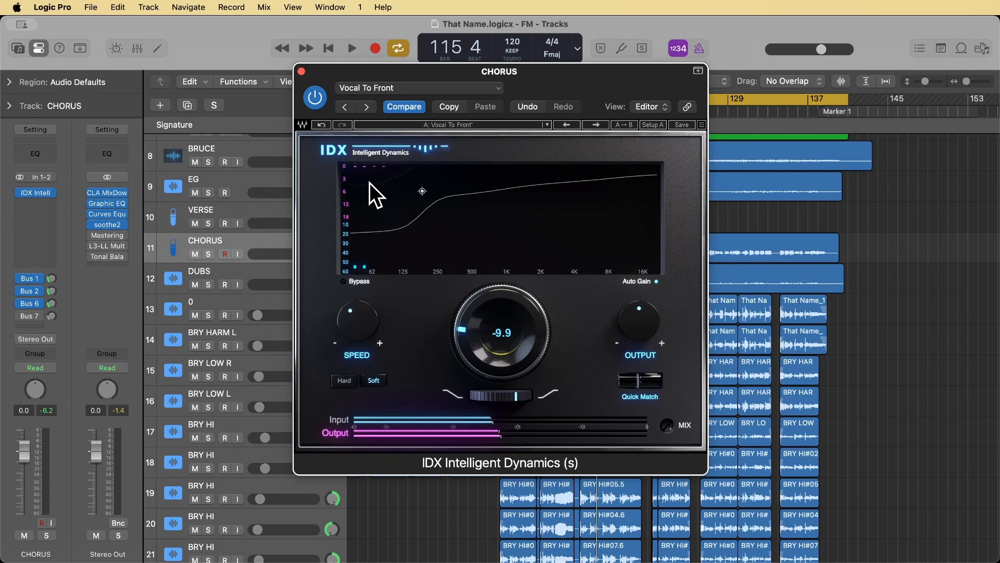
click(301, 70)
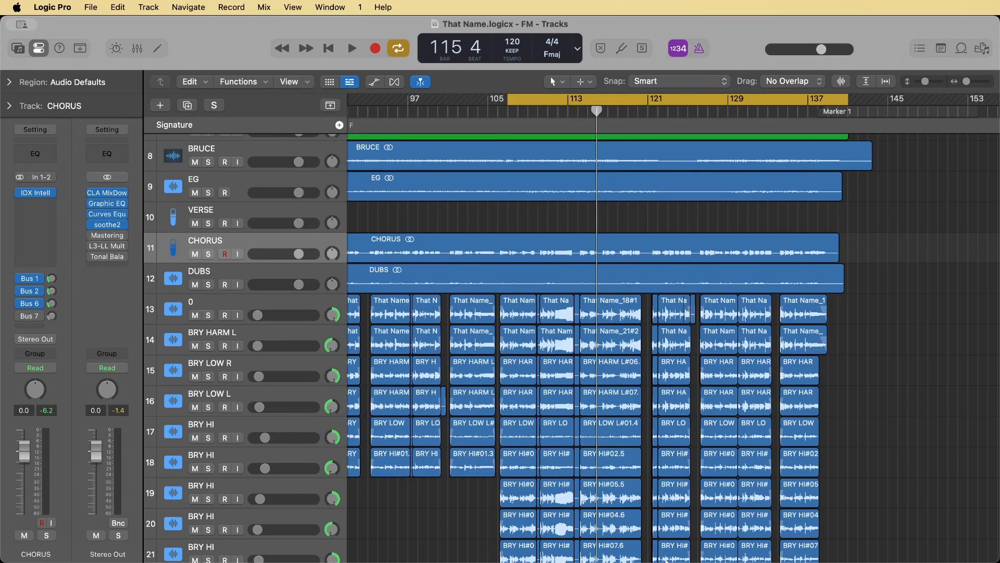
Step: Select and solo the DUBS track and start playback
click(167, 288)
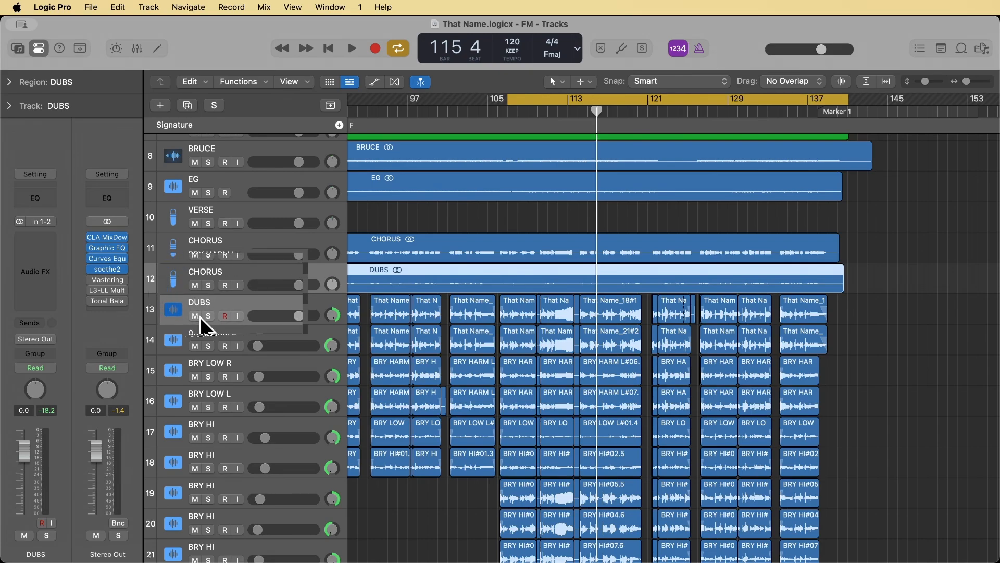
click(208, 316)
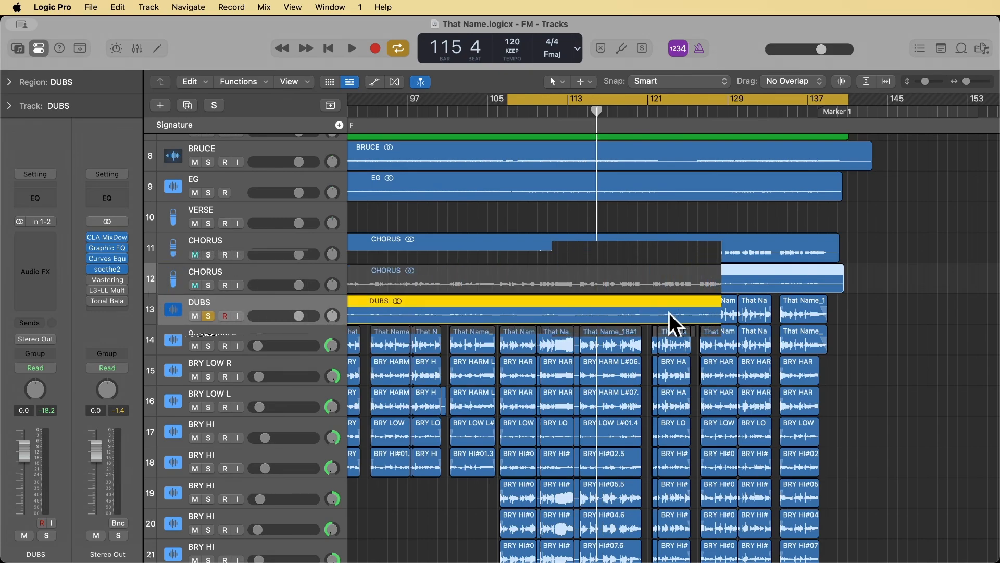
key(space)
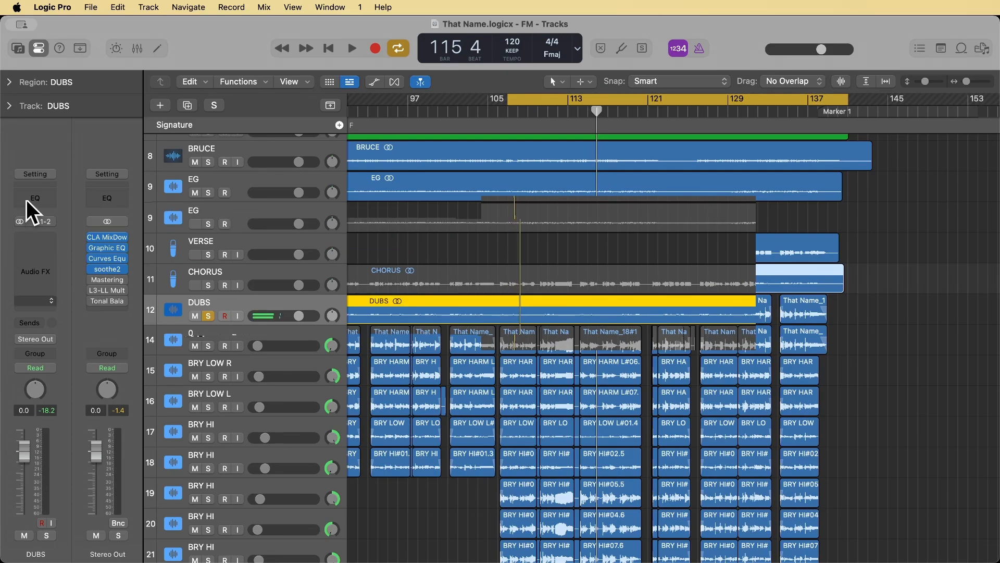
Step: Insert the stereo IDX Intelligent Dynamics plug-in on the DUBS track and turn its main knob to -27.2
click(42, 243)
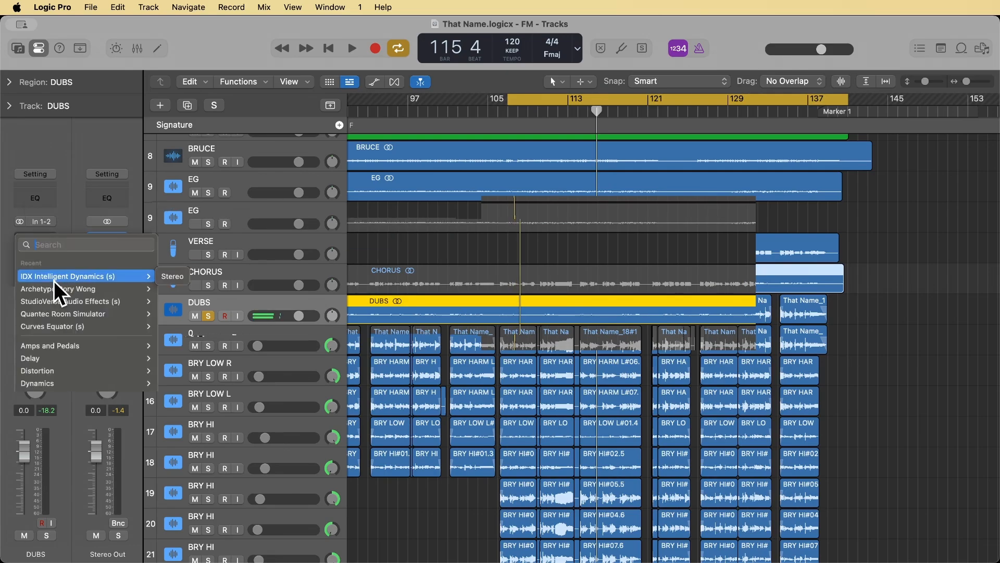
click(175, 278)
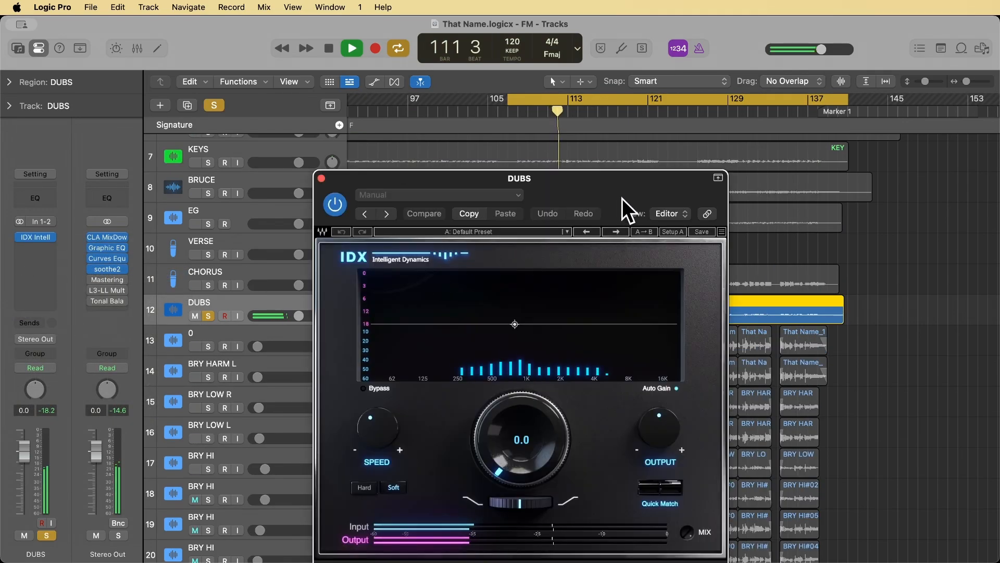
drag(621, 209, 624, 160)
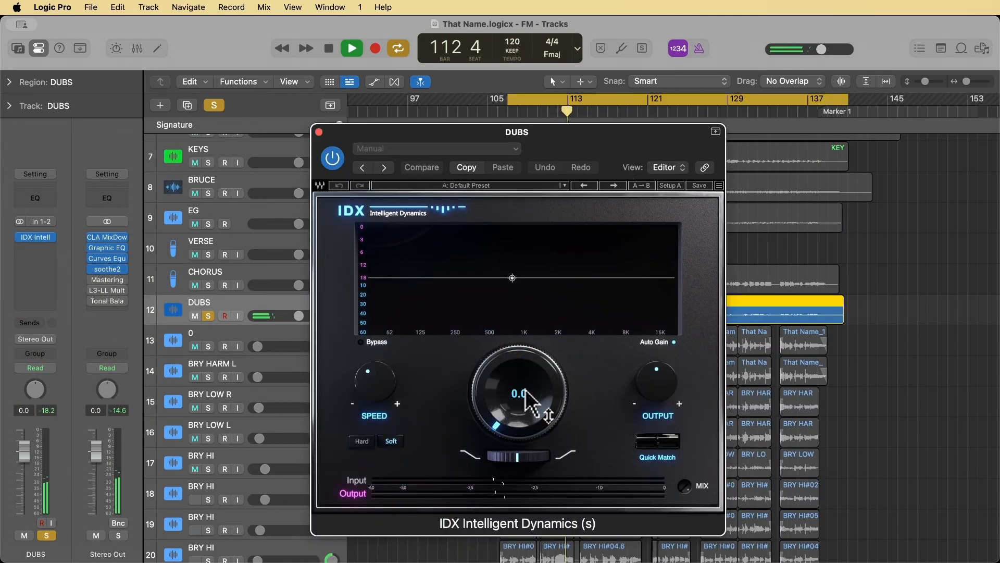
mouse_move(534, 404)
mouse_down()
mouse_move(529, 411)
mouse_move(521, 397)
mouse_up()
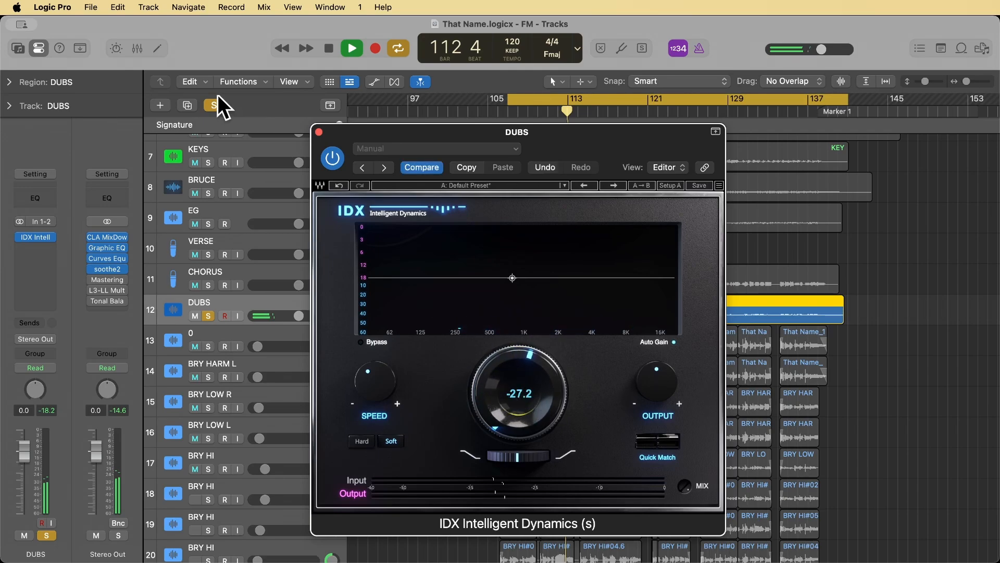
Step: Load the AU preset Vocal To Front in the DUBS track's IDX and set the main knob to -30.5
click(388, 149)
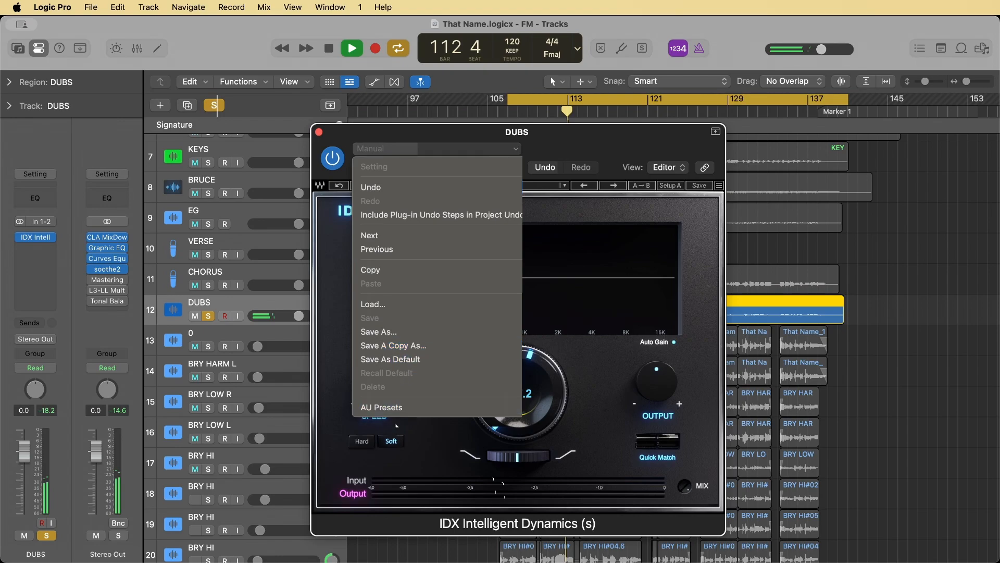
mouse_move(568, 408)
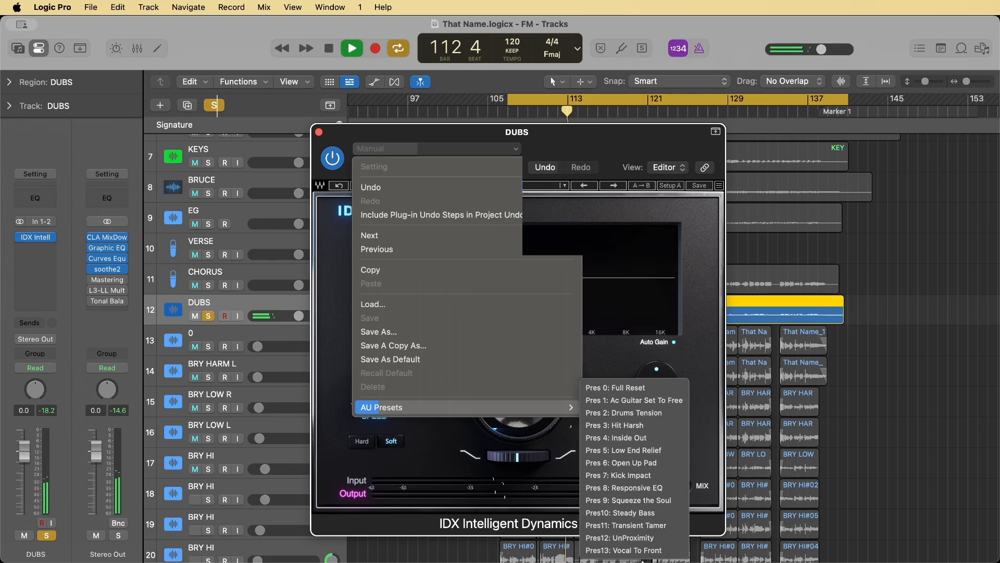
click(623, 550)
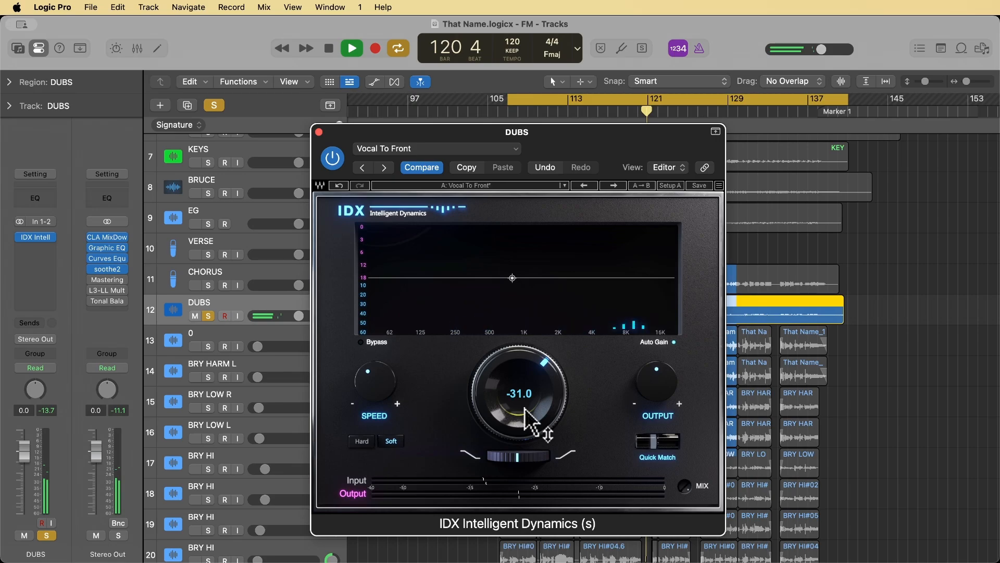
scroll(525, 410, up, 4)
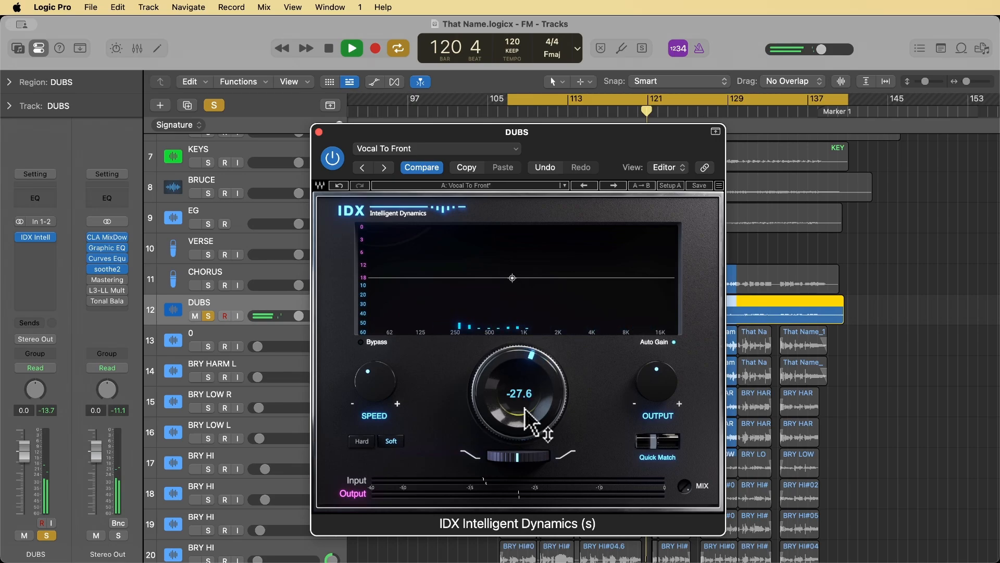
scroll(525, 410, down, 1)
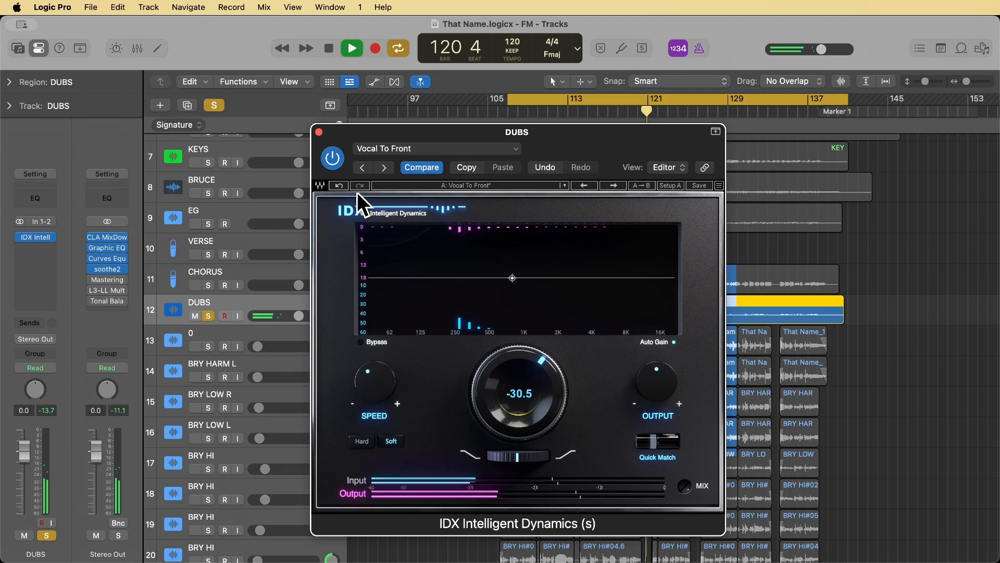
Step: Flip the IDX curve so it rises toward the highs, with its node near 250 Hz at about 6, and set the main knob to -40.0
drag(512, 278, 442, 280)
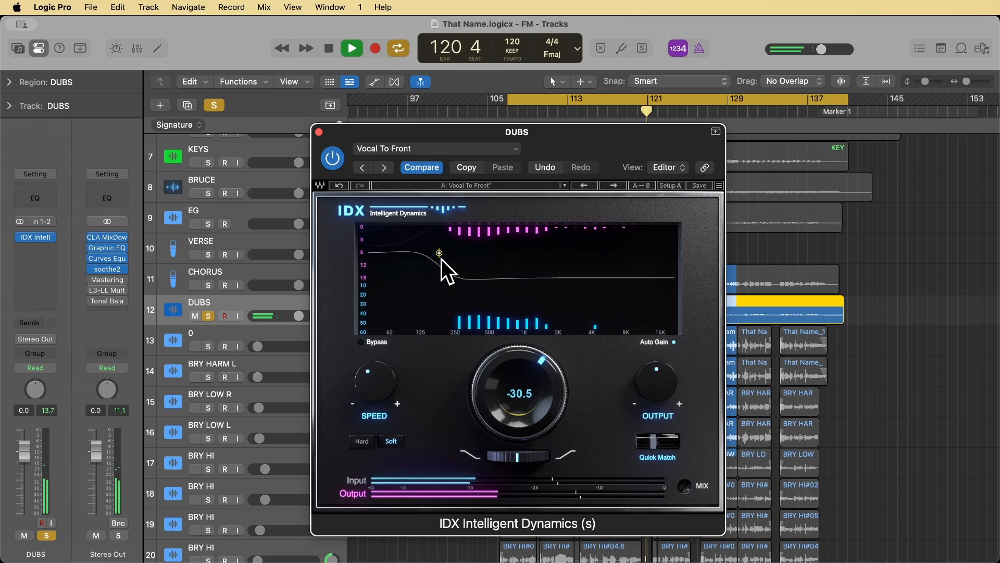
double_click(441, 253)
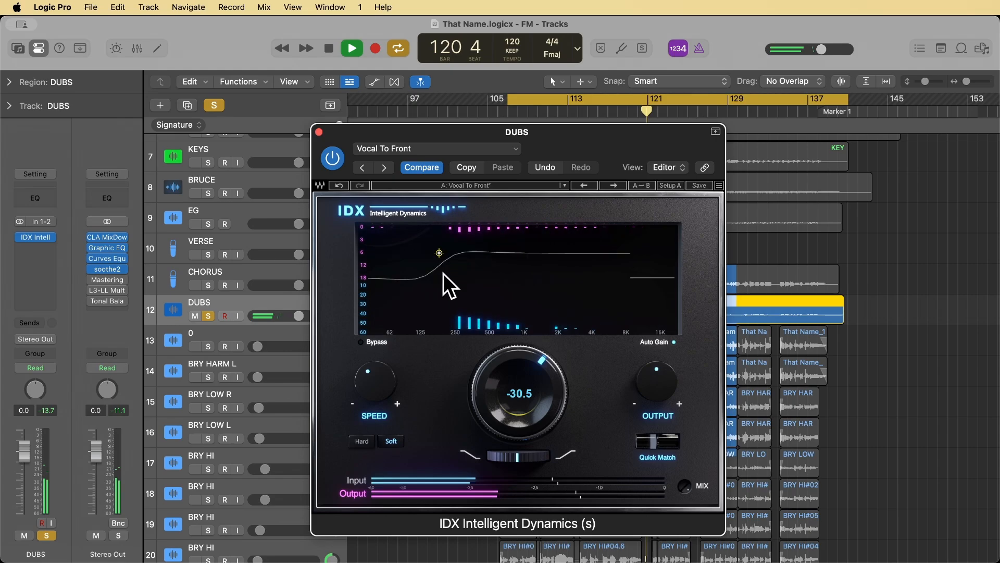
drag(441, 259, 463, 255)
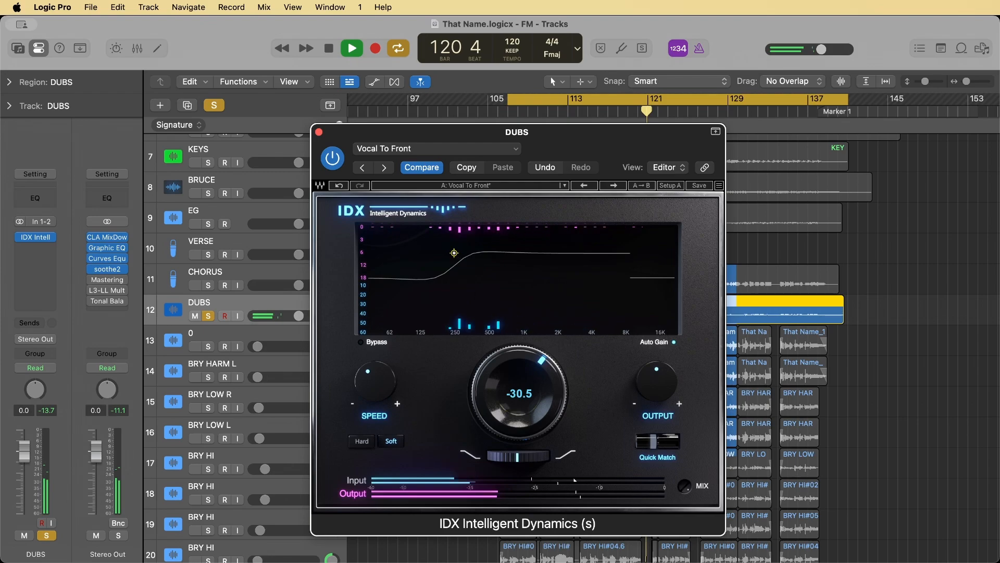
drag(526, 420, 527, 420)
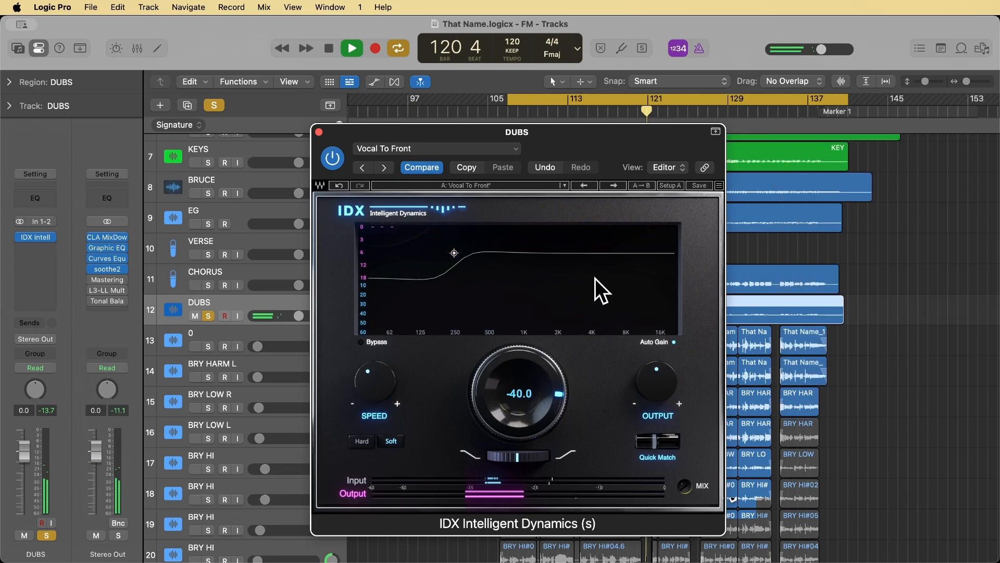
Step: Compare the playing DUBS vocals with IDX switched off and on, leave it enabled, and close the plug-in window
key(space)
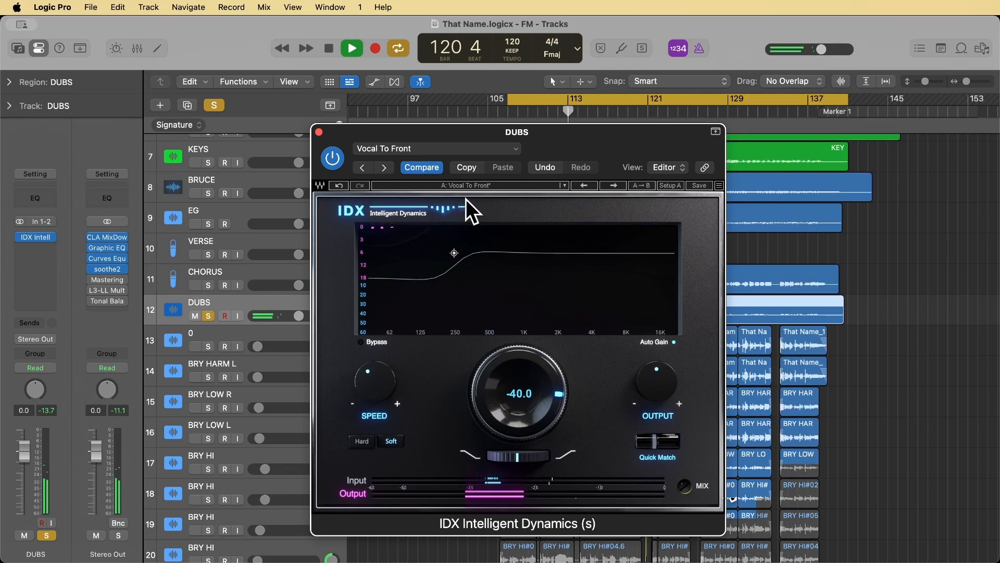
click(331, 163)
click(330, 163)
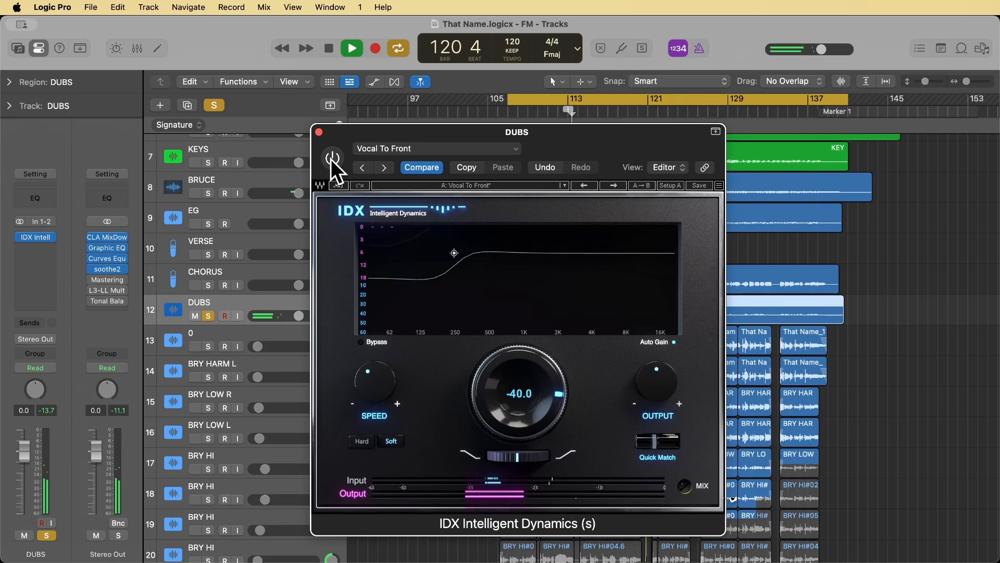
click(332, 162)
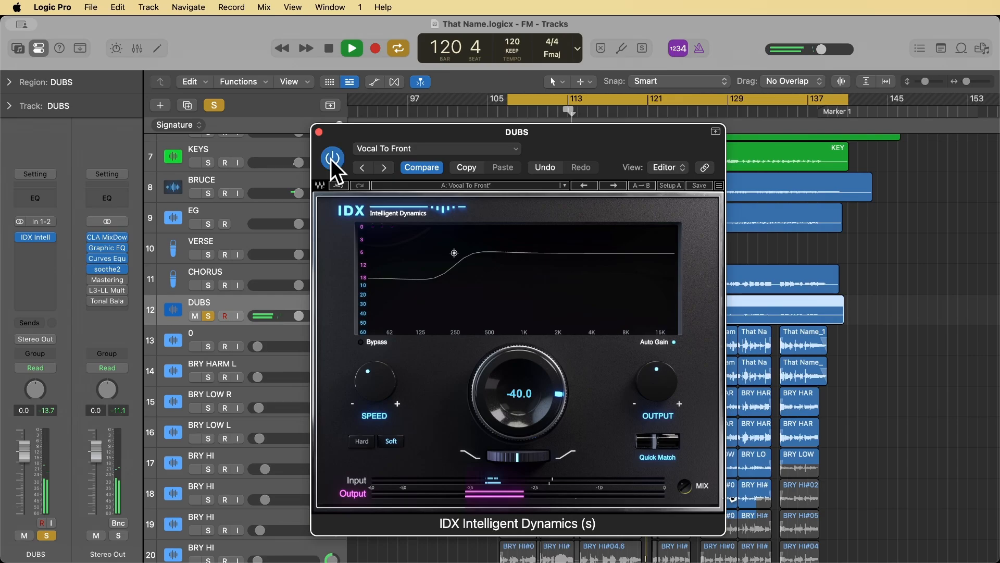
click(319, 132)
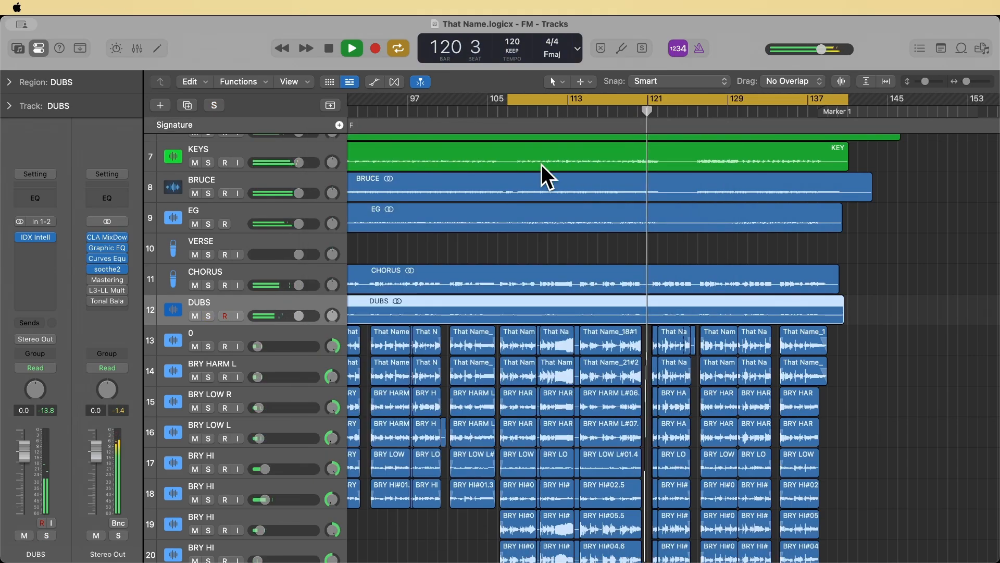